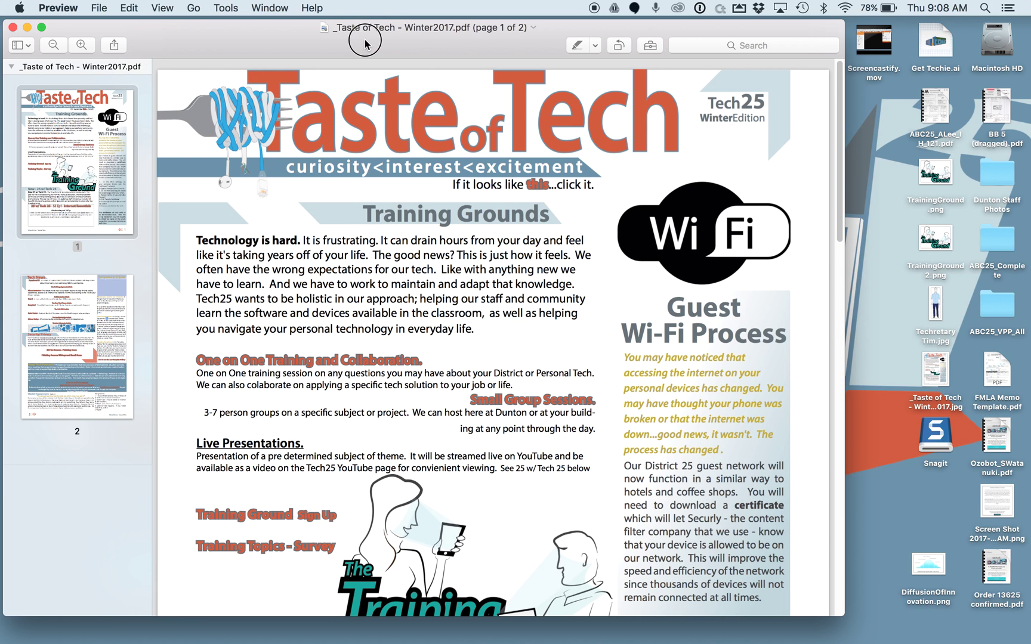
- Look over page 1 of the Taste of Tech newsletter PDF, including its Training Grounds and Guest Wi-Fi Process sections
drag(365, 39, 369, 39)
scroll(390, 233, down, 10)
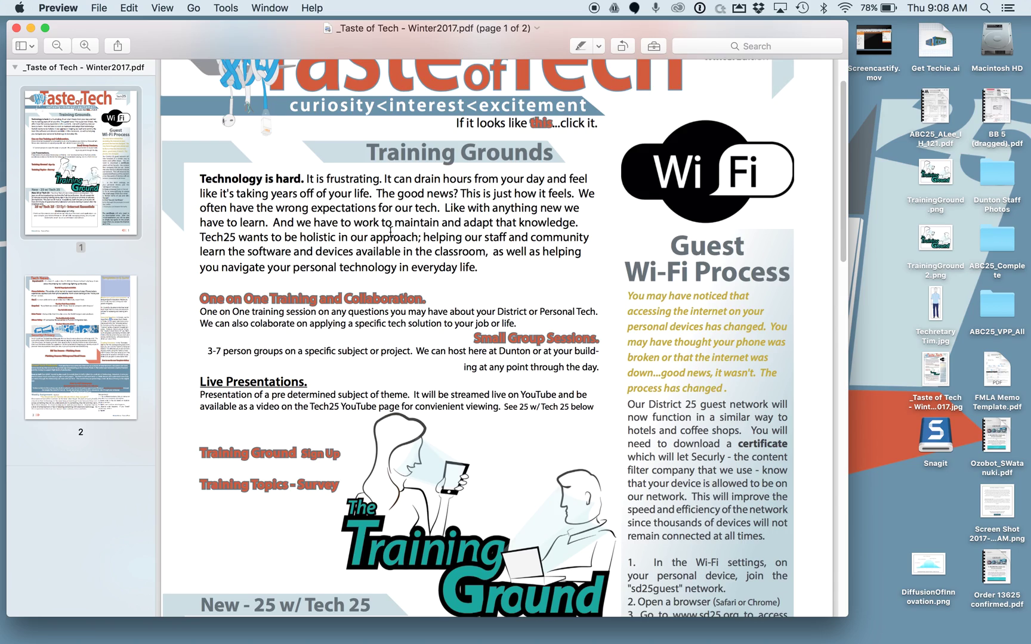
scroll(390, 231, down, 3)
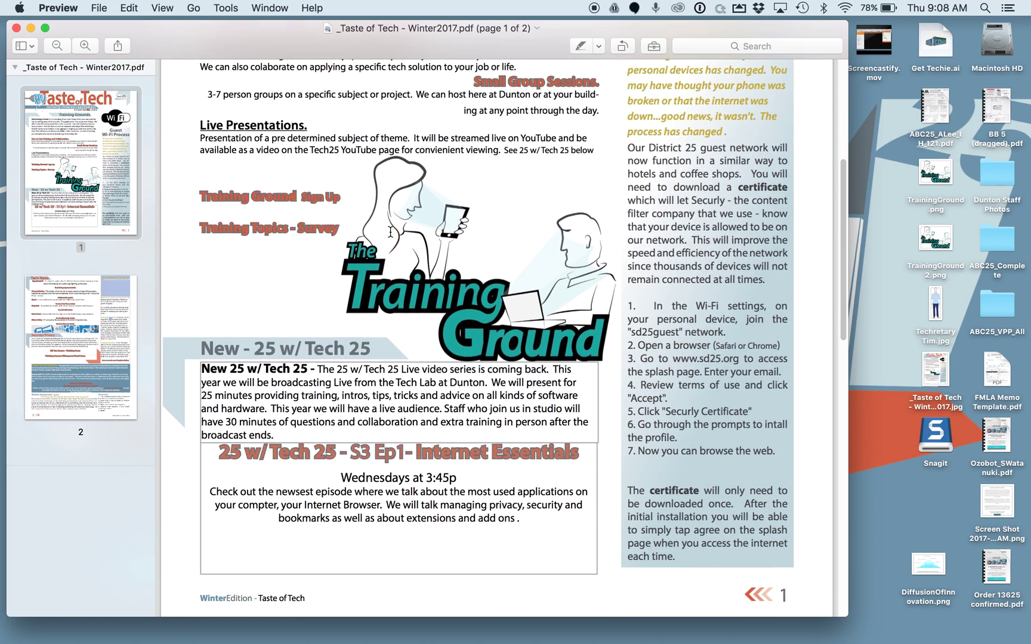
scroll(390, 232, up, 10)
scroll(390, 232, up, 3)
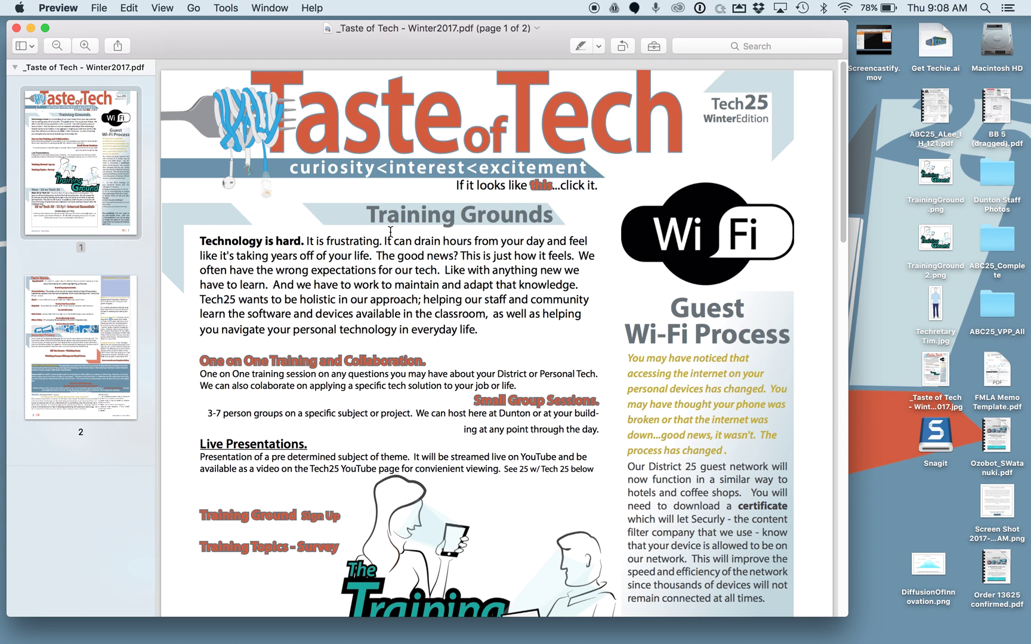
scroll(520, 417, down, 10)
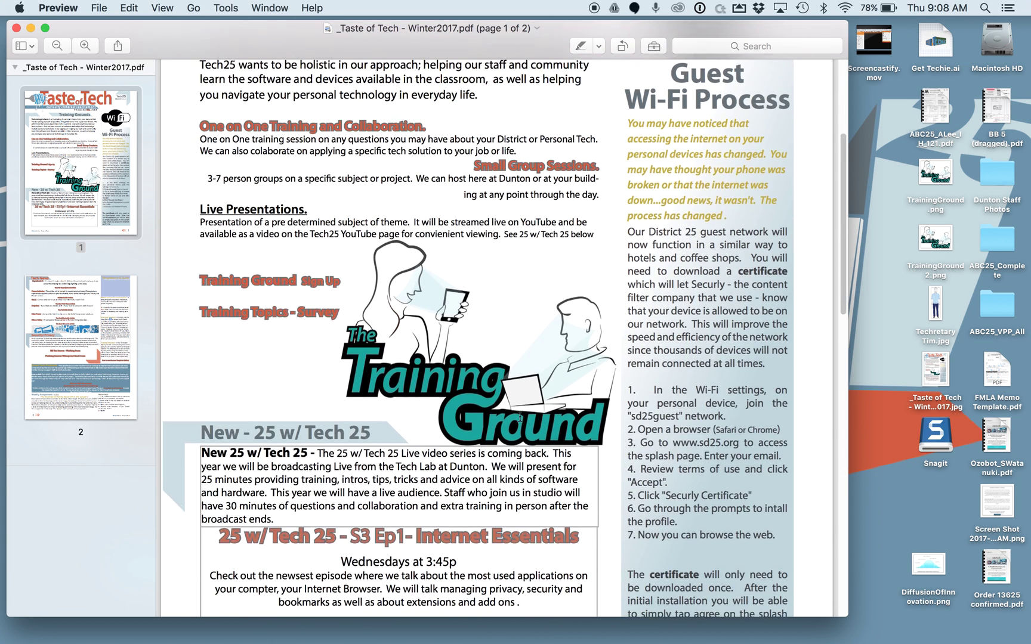
scroll(662, 394, up, 5)
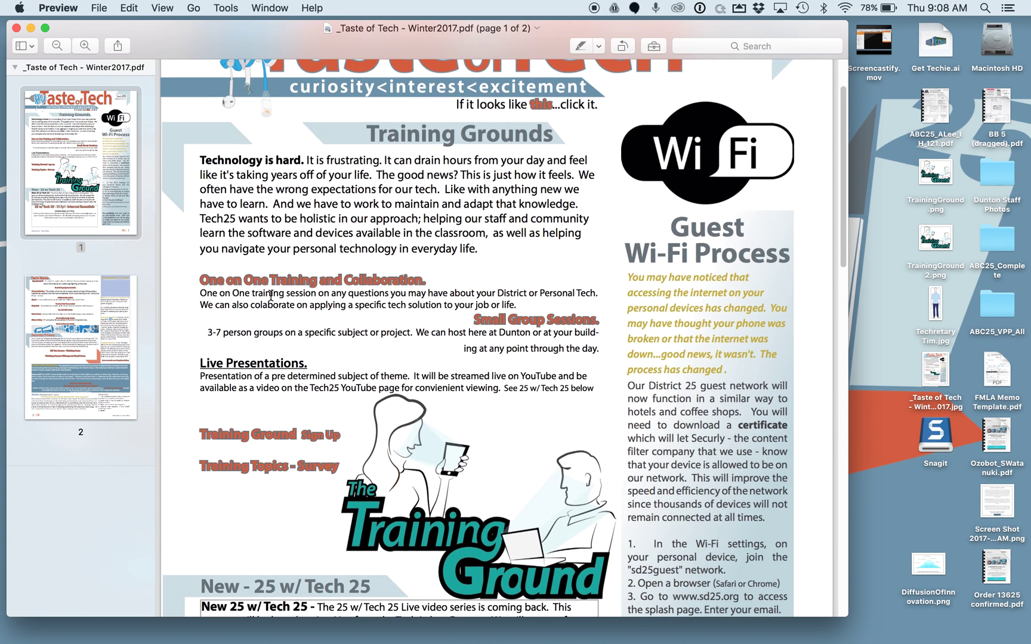
scroll(594, 608, down, 9)
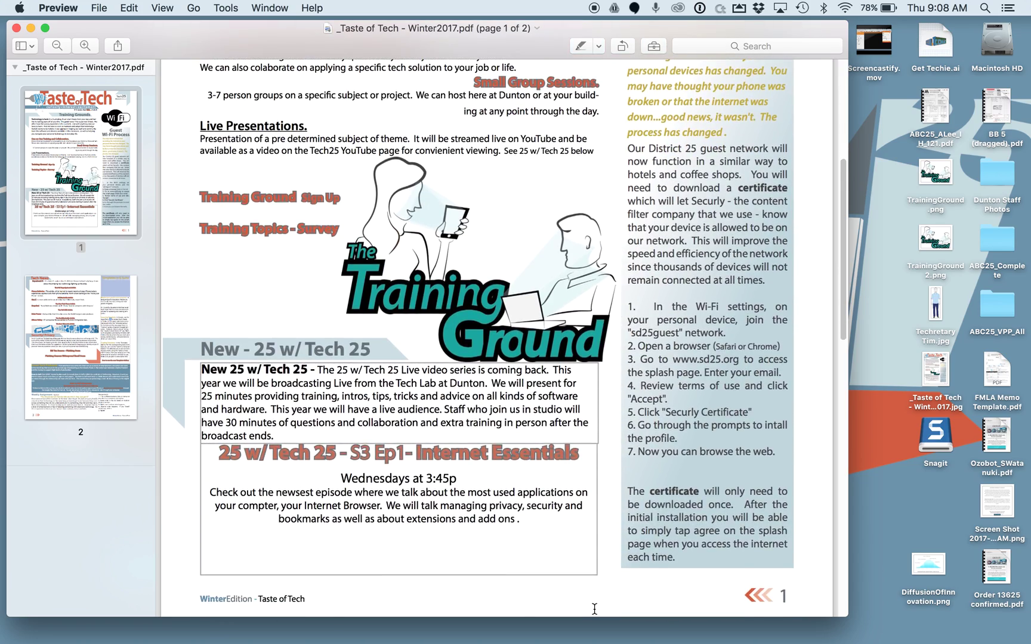
scroll(597, 328, up, 4)
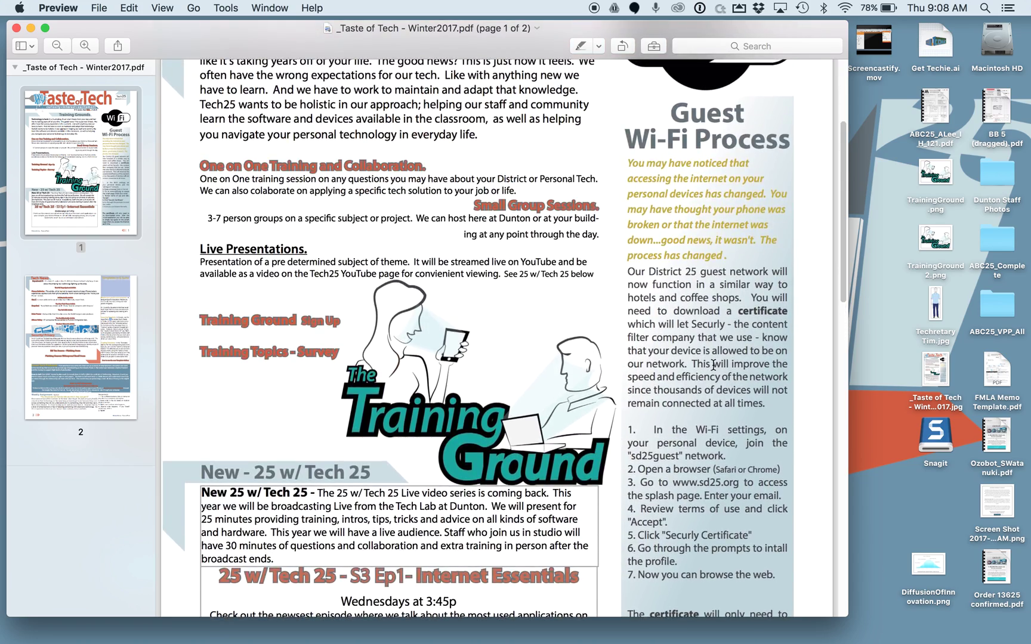
- Examine page 2 of the newsletter from Tech News to Weekly Assignment, return to page 1, and close the PDF
scroll(713, 365, down, 15)
scroll(713, 365, down, 8)
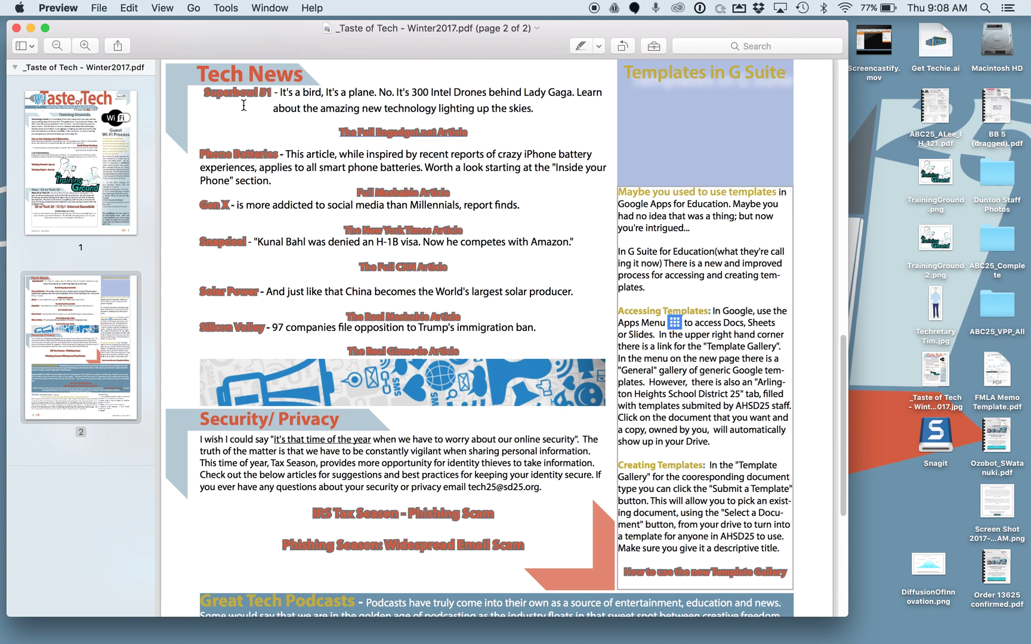
scroll(243, 105, down, 6)
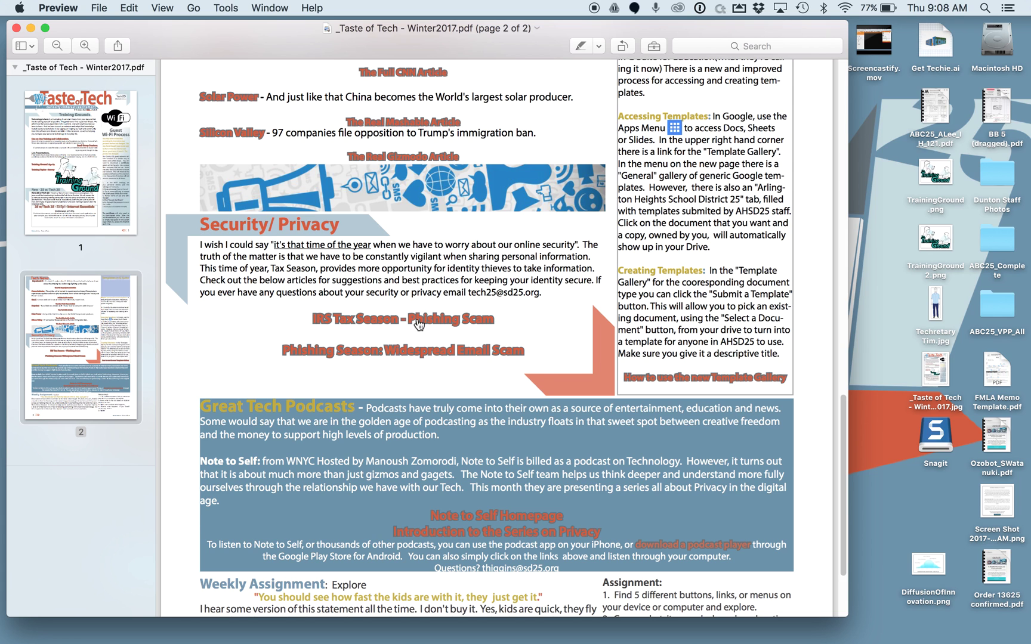
scroll(413, 368, down, 4)
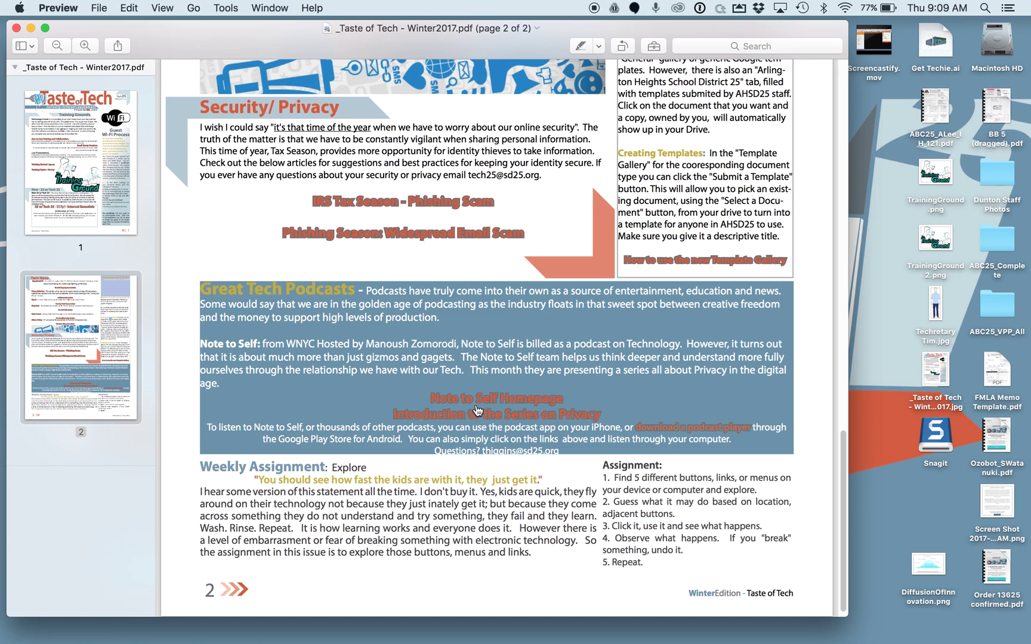
scroll(494, 270, up, 10)
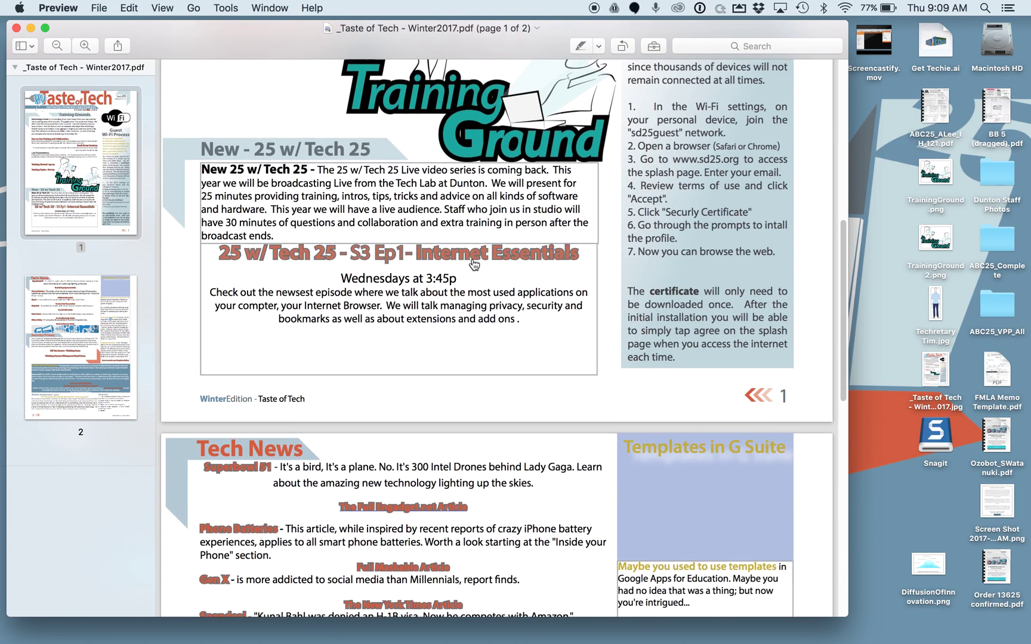
scroll(474, 264, up, 5)
scroll(474, 265, up, 5)
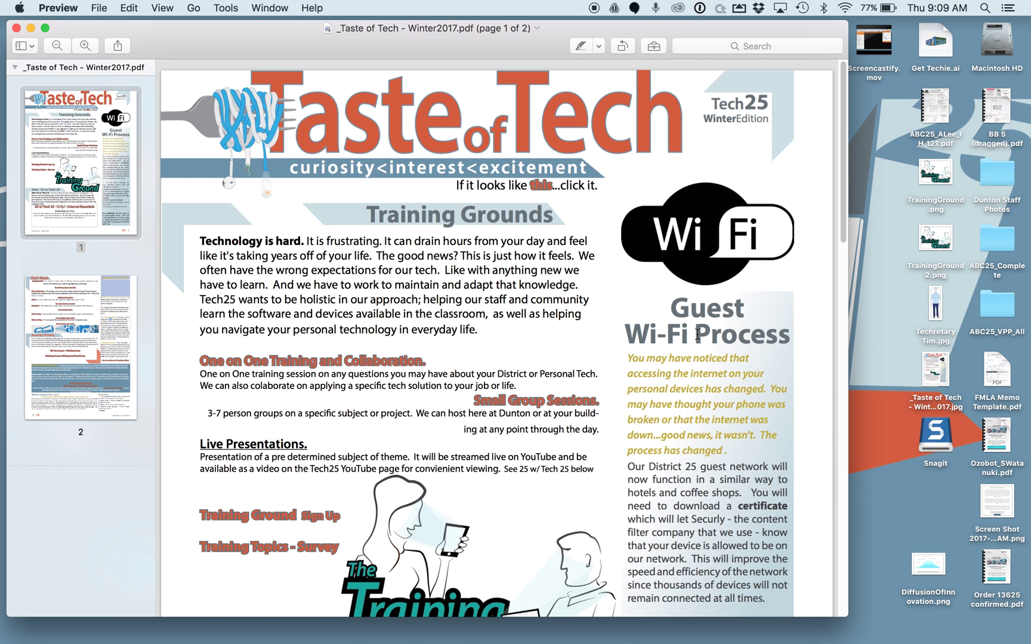
scroll(697, 334, down, 10)
scroll(696, 334, up, 5)
scroll(696, 334, up, 5)
click(16, 28)
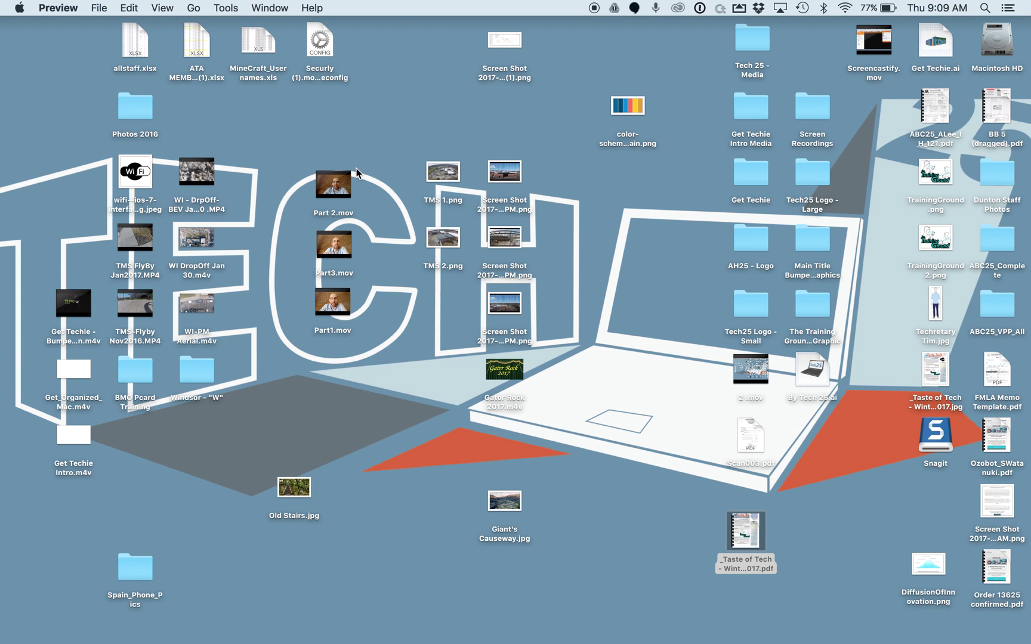
- Switch to Chrome, search Google for "google drive", and go to My Drive through the Google Drive site
mouse_move(404, 641)
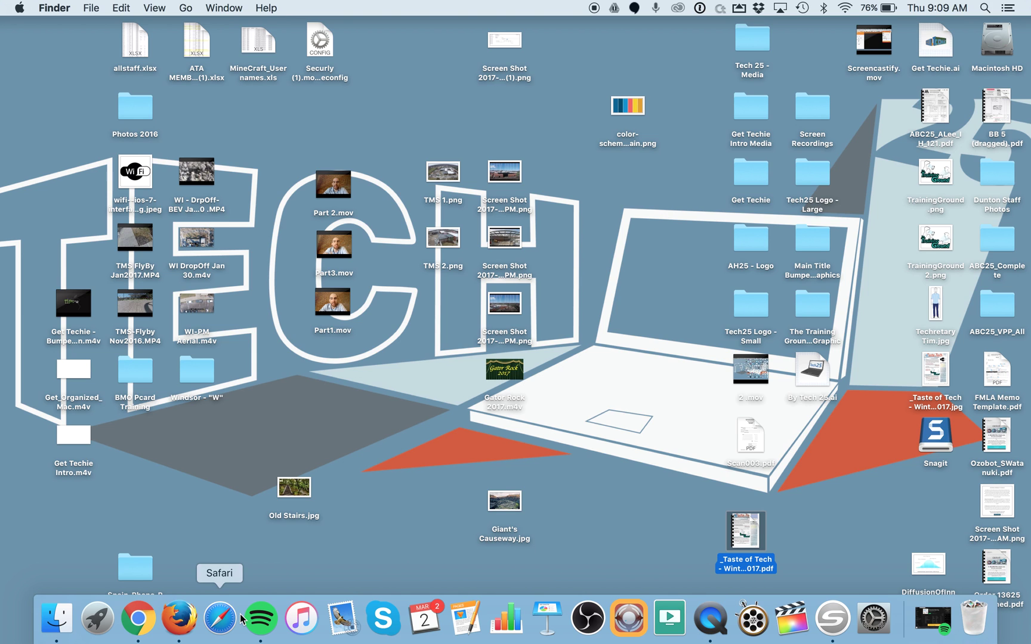
click(148, 624)
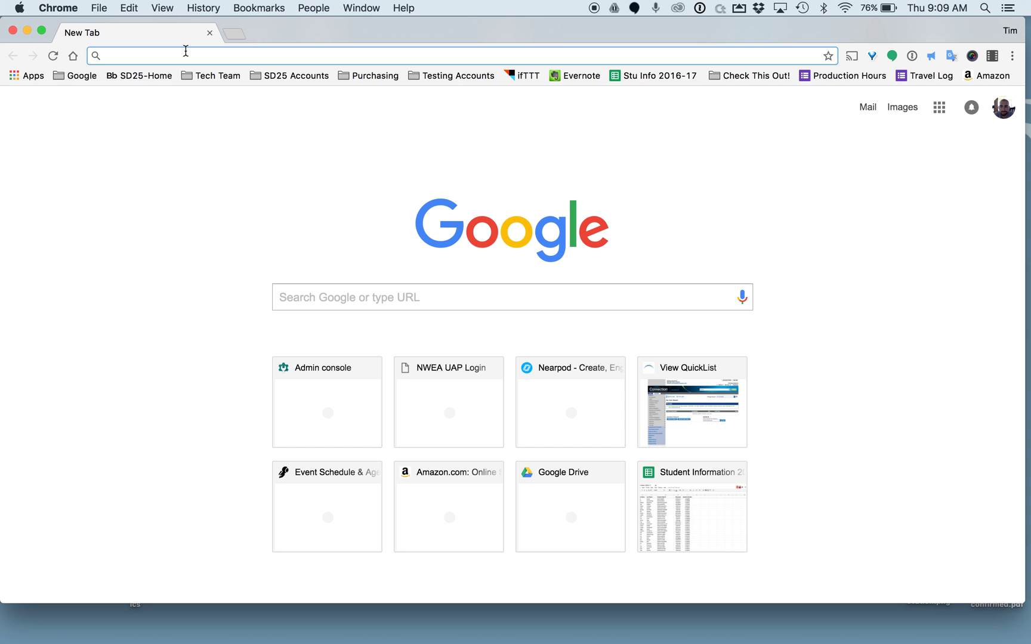
text(Google )
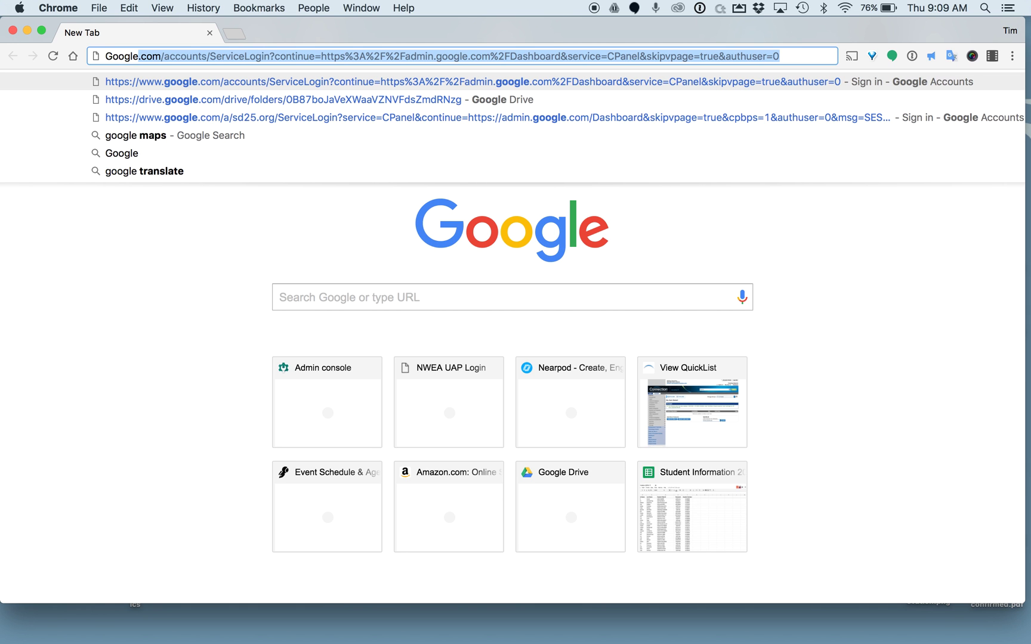
text(drive)
key(Return)
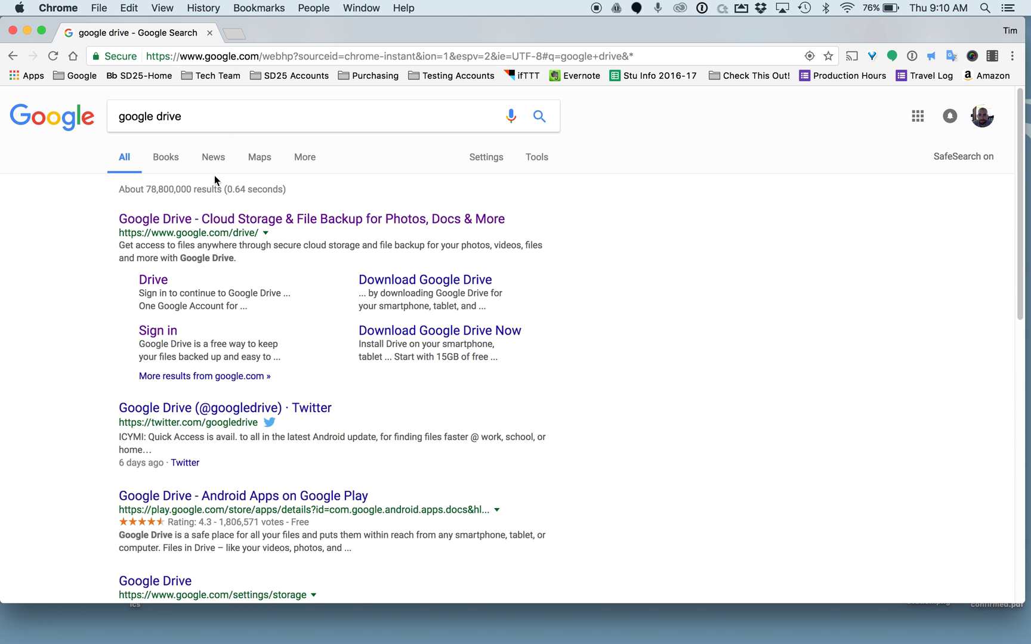
click(207, 219)
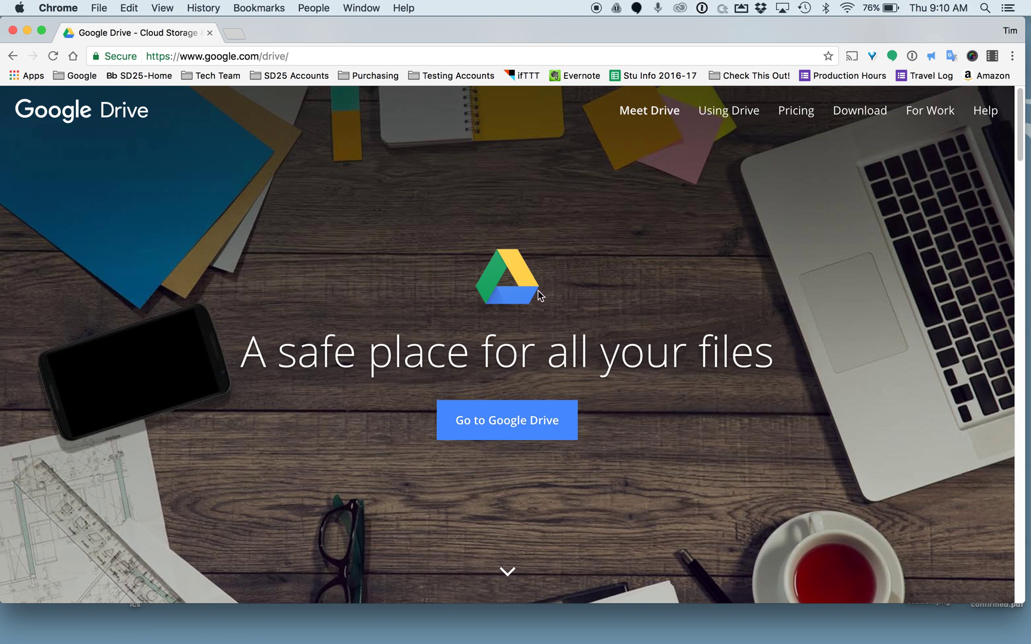
click(516, 416)
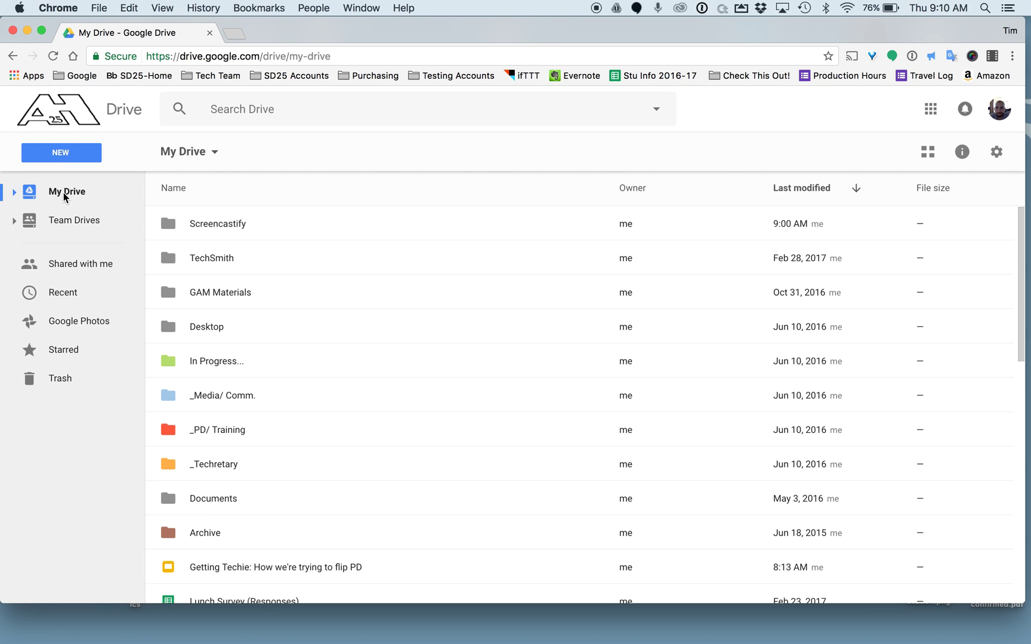
- Create a new blank Google Docs document and name it "Newsletter"
click(60, 158)
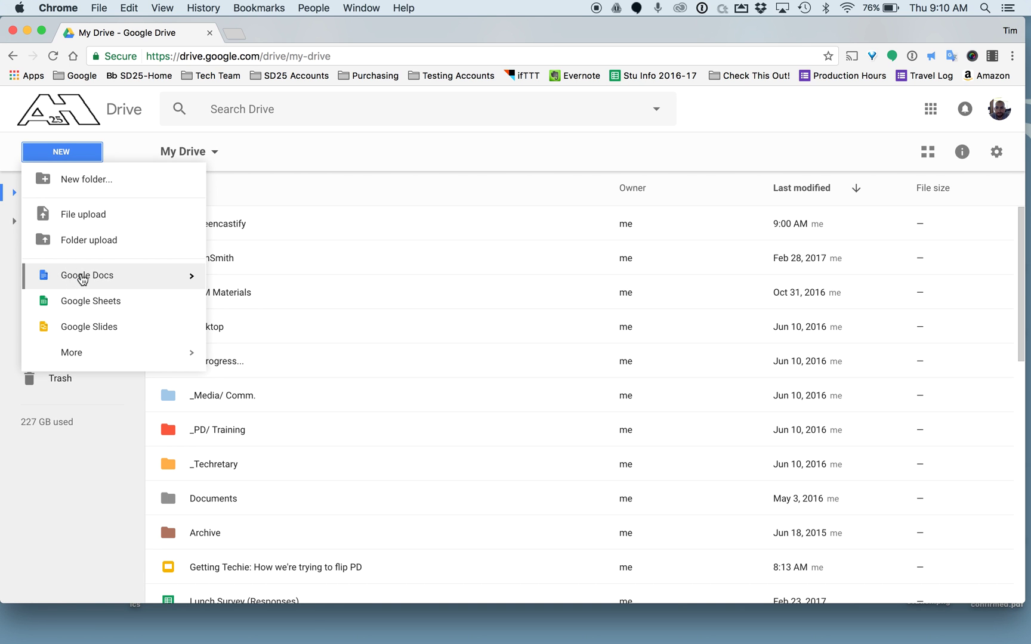
click(80, 276)
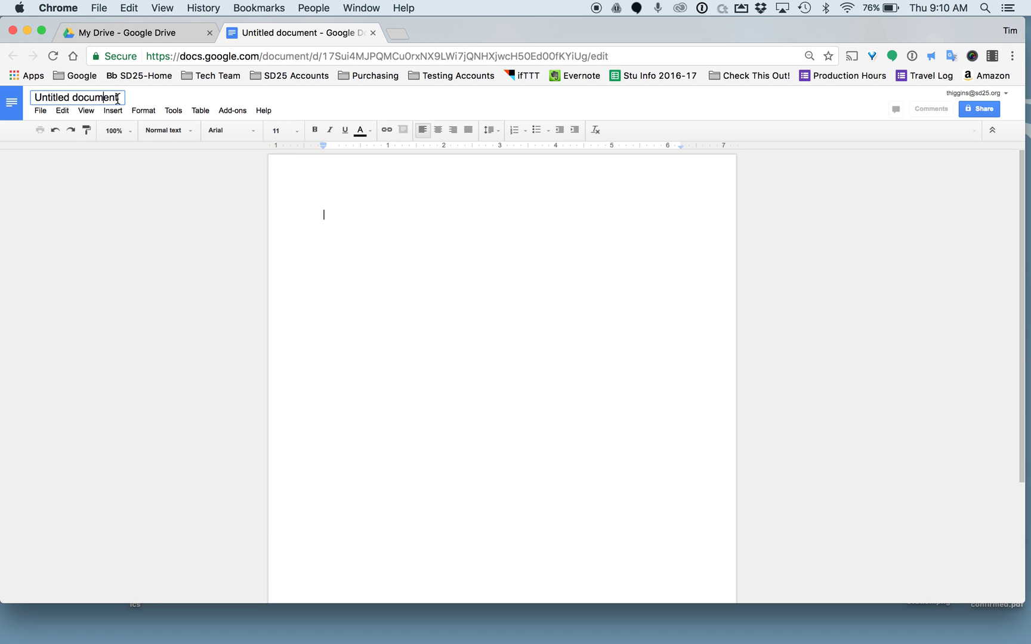
click(28, 97)
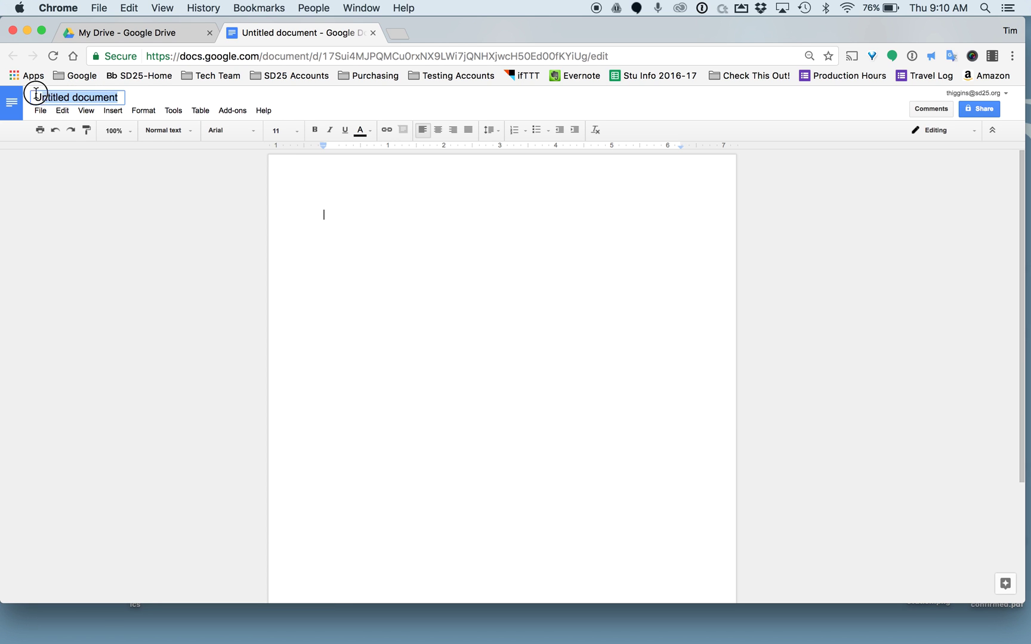
text(Newsletter)
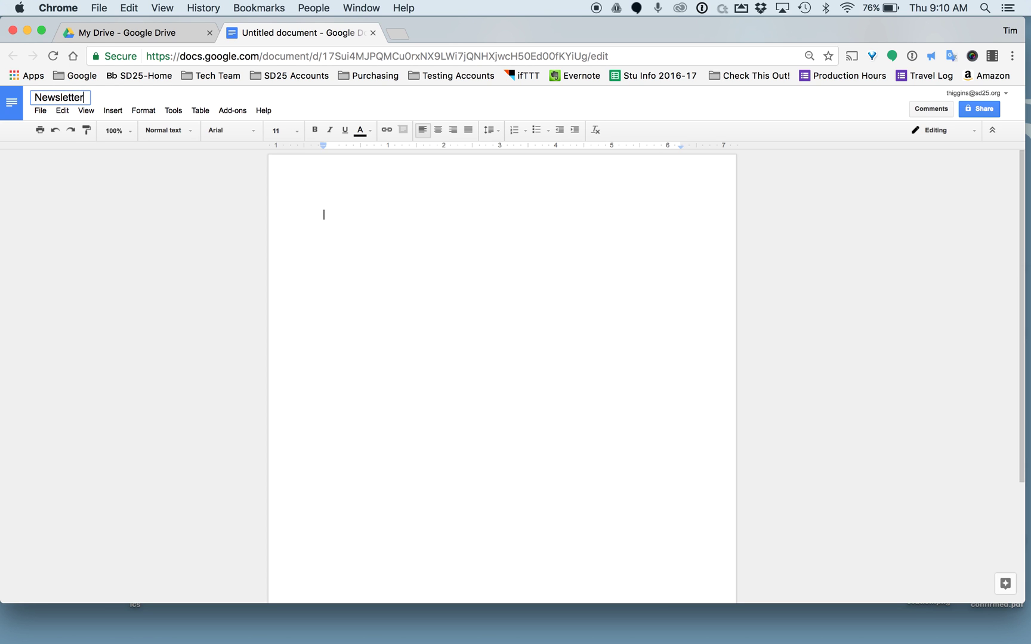
key(Return)
- Enter the title "Taste of Tech" on the first line of the document
click(368, 235)
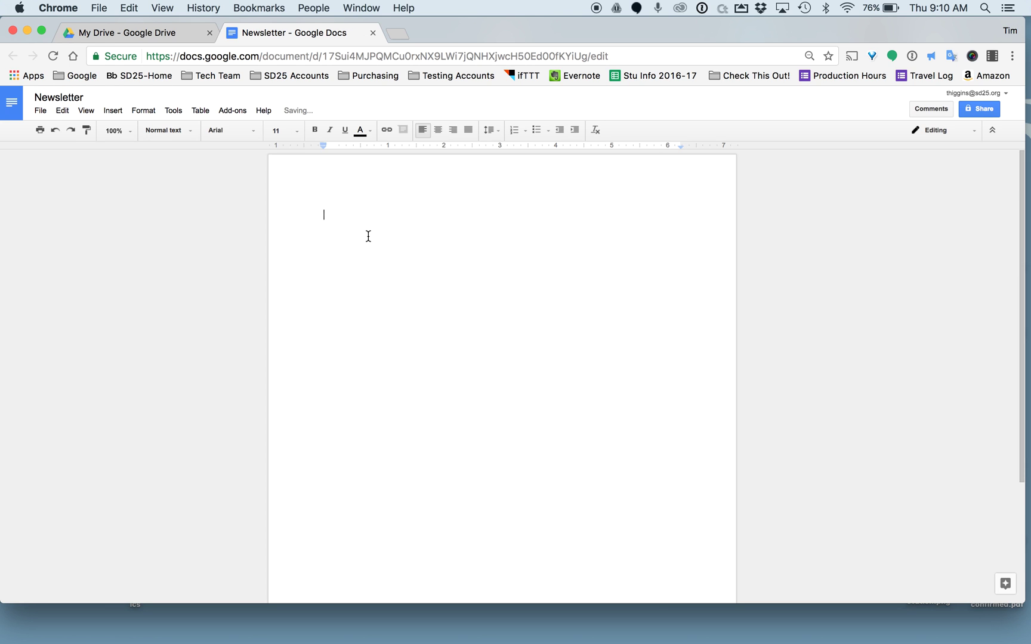
text(Te)
text(ste of Te)
text(ch)
- Make the "Taste of Tech" title bold and set its font size to 36
drag(393, 220, 312, 207)
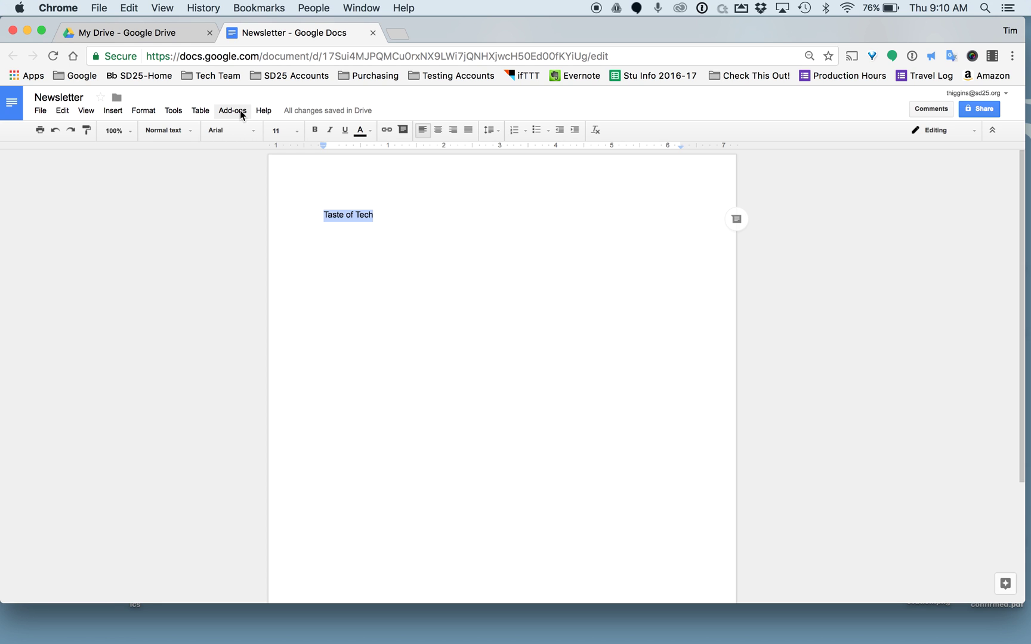
click(315, 130)
click(296, 131)
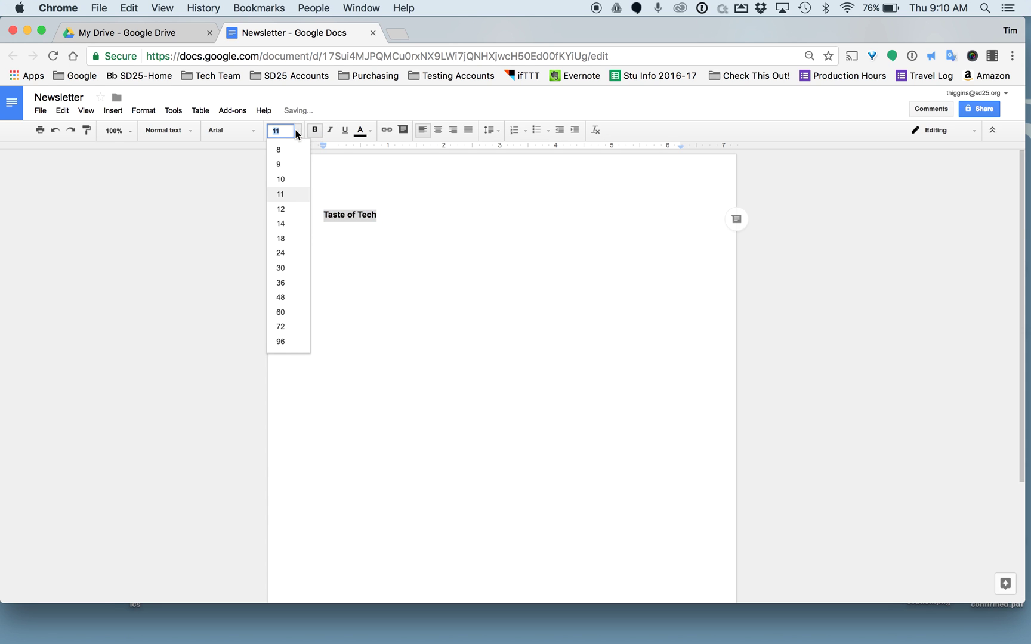
click(283, 279)
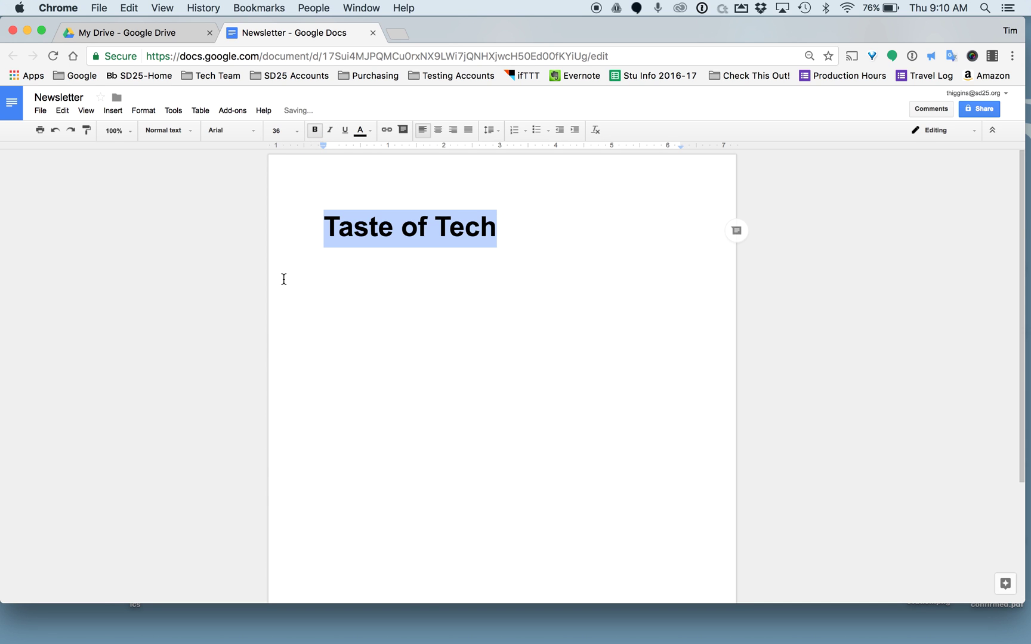
- Change the title's font to Nunito Sans and center it on the page
click(400, 213)
drag(495, 227, 288, 214)
click(248, 130)
click(242, 157)
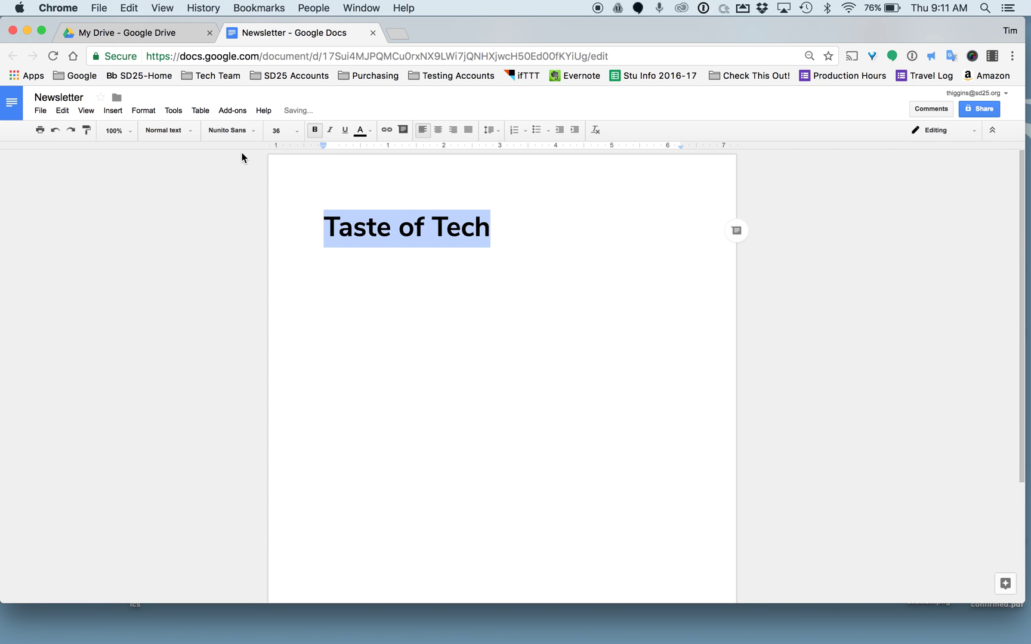
click(438, 130)
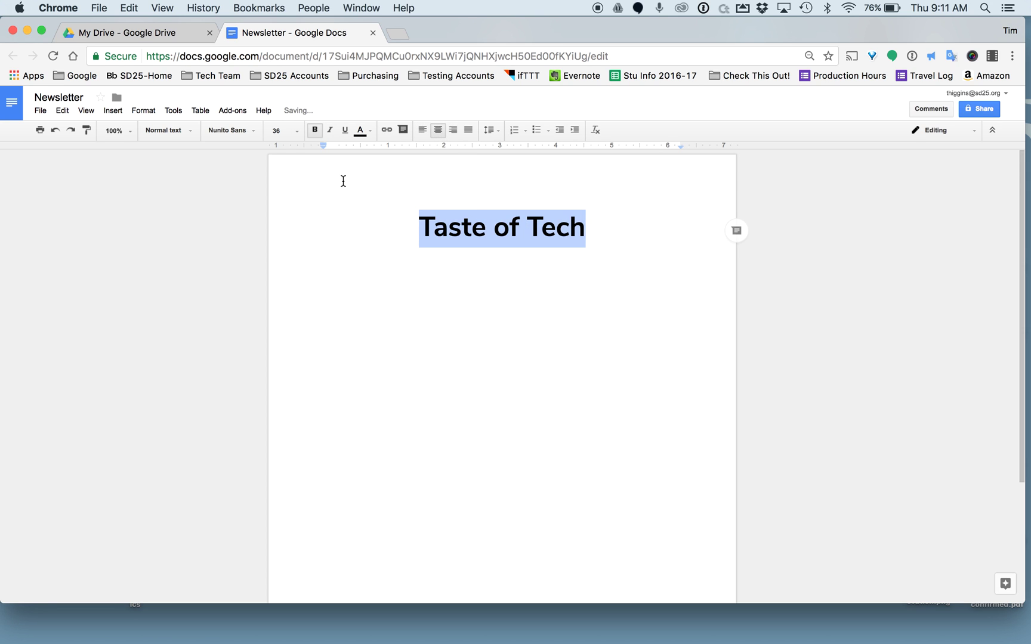
- Color the words "Taste" and "Tech" in the title dark blue
drag(486, 228, 409, 225)
click(371, 132)
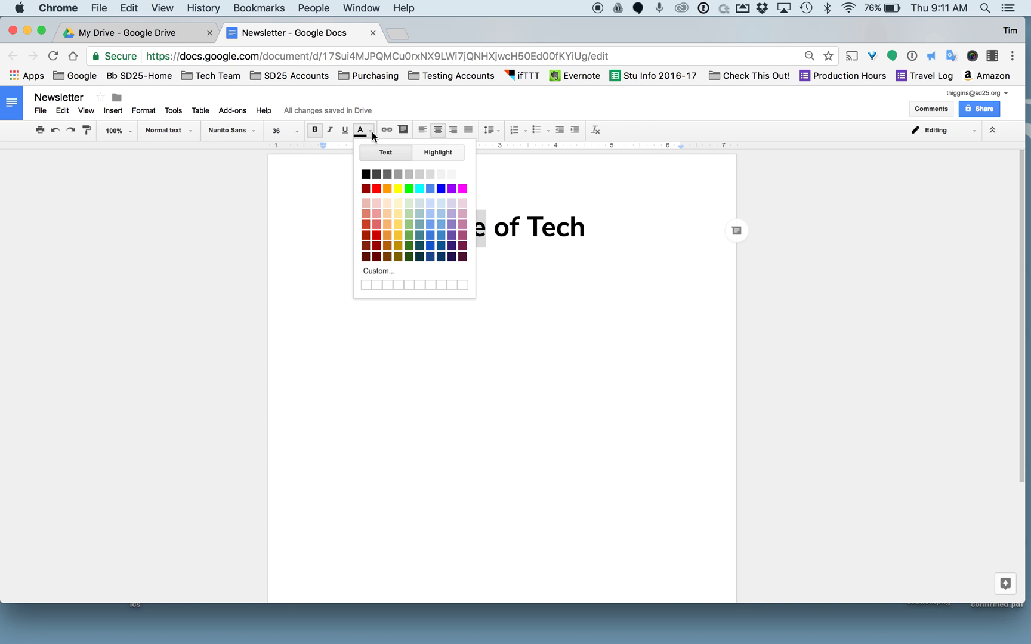
click(438, 243)
click(489, 242)
drag(586, 230, 525, 227)
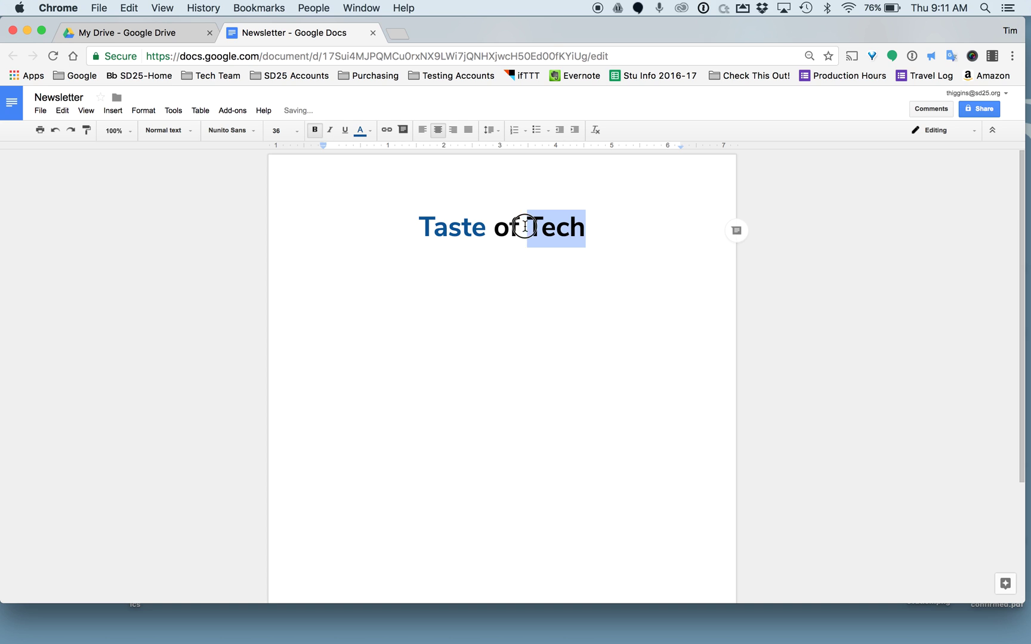
click(371, 131)
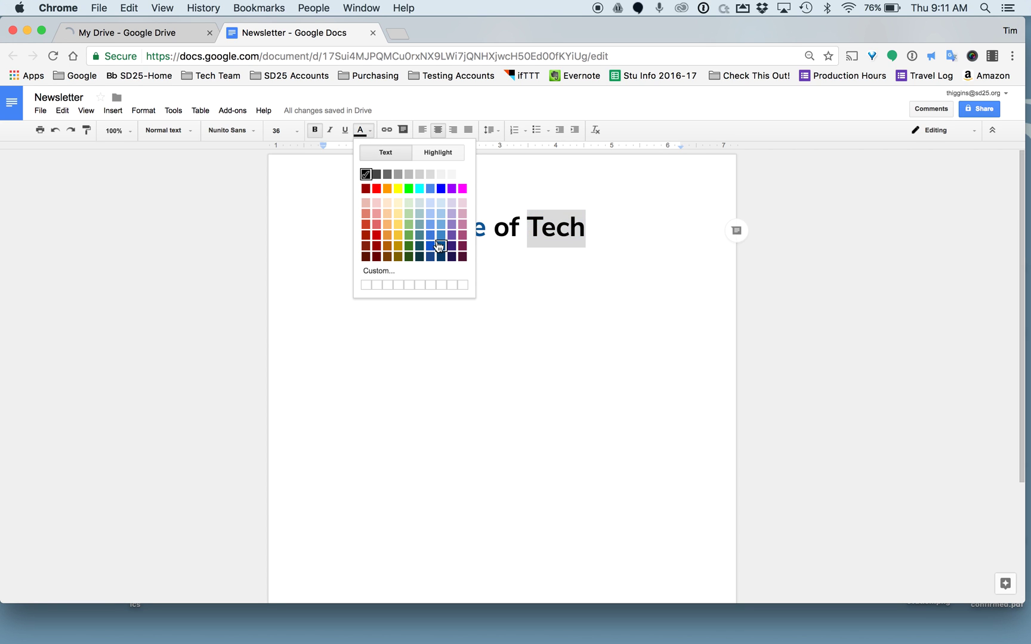
click(439, 244)
- Set the font size of the words "Tech" and "Taste" in the title to 48
click(292, 130)
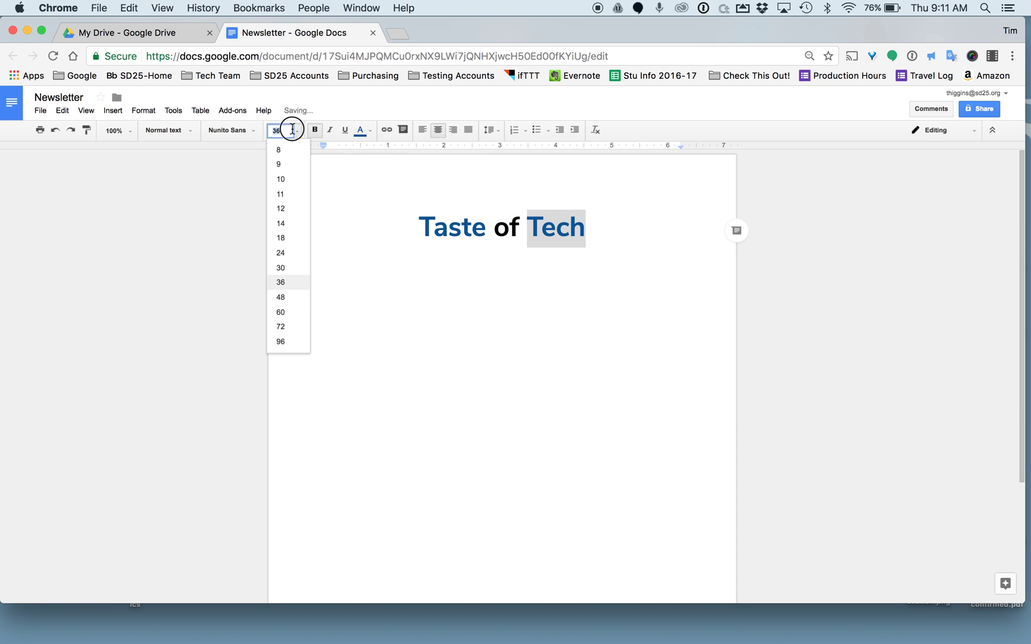
click(295, 298)
drag(475, 235, 332, 236)
click(292, 131)
click(291, 298)
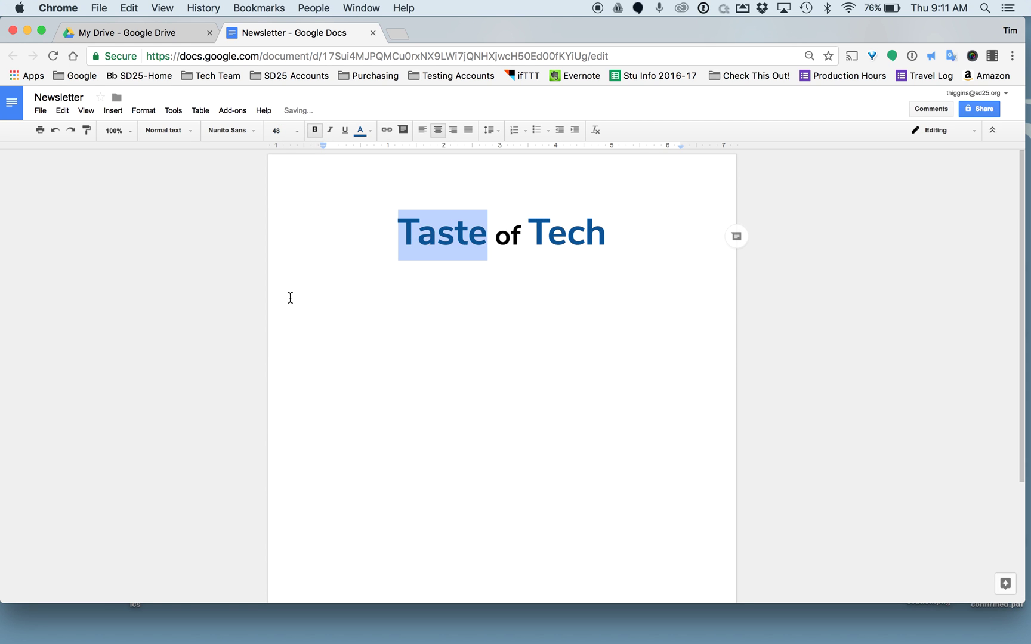
- Reduce the word "of" in the title to font size 30 and deselect it
double_click(507, 236)
click(301, 133)
click(293, 264)
click(533, 272)
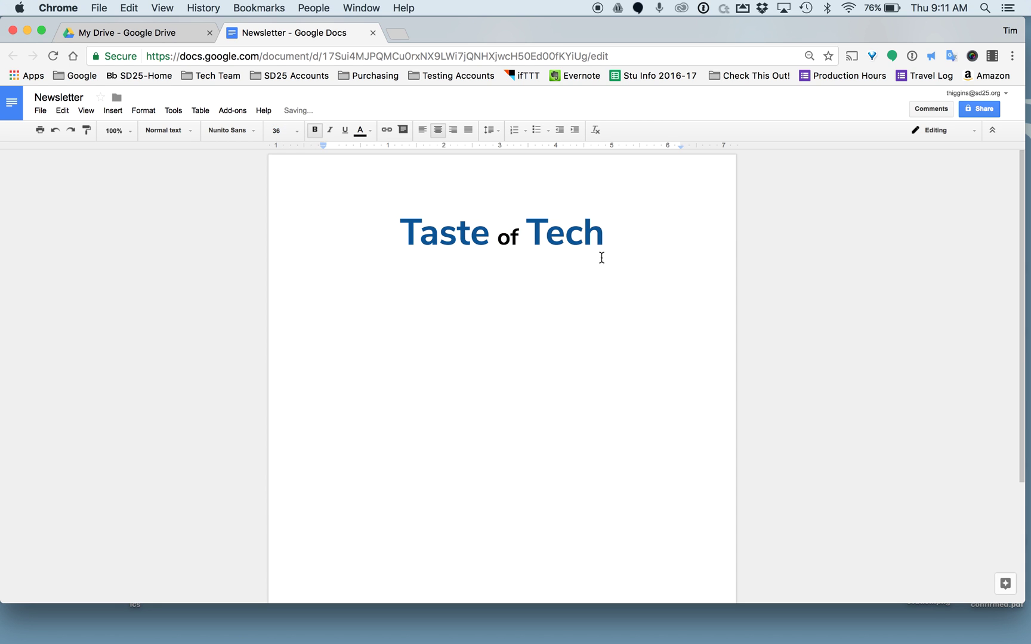
drag(632, 243, 378, 238)
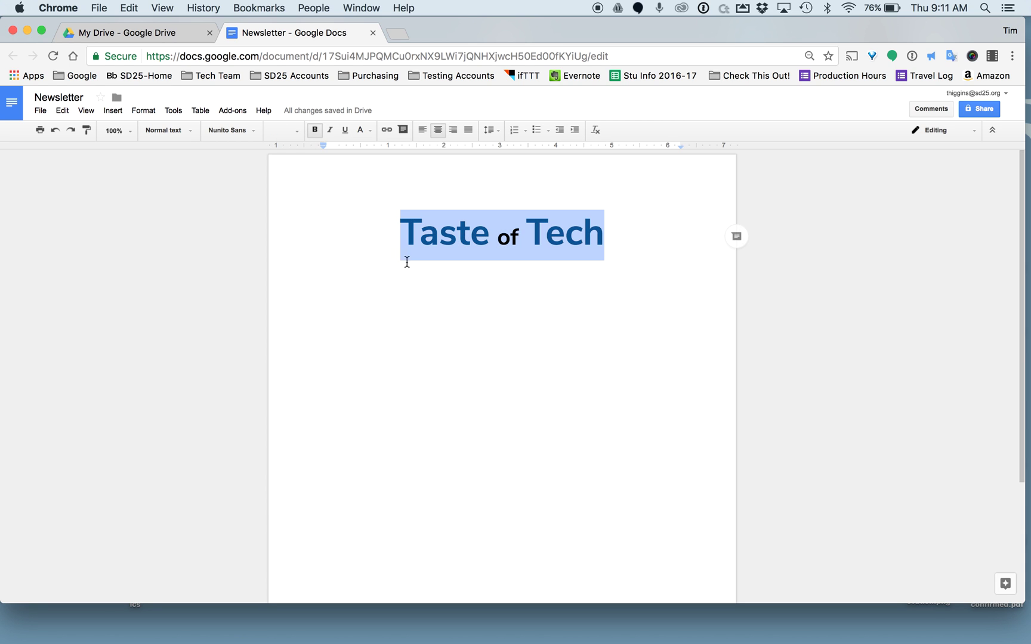
click(442, 241)
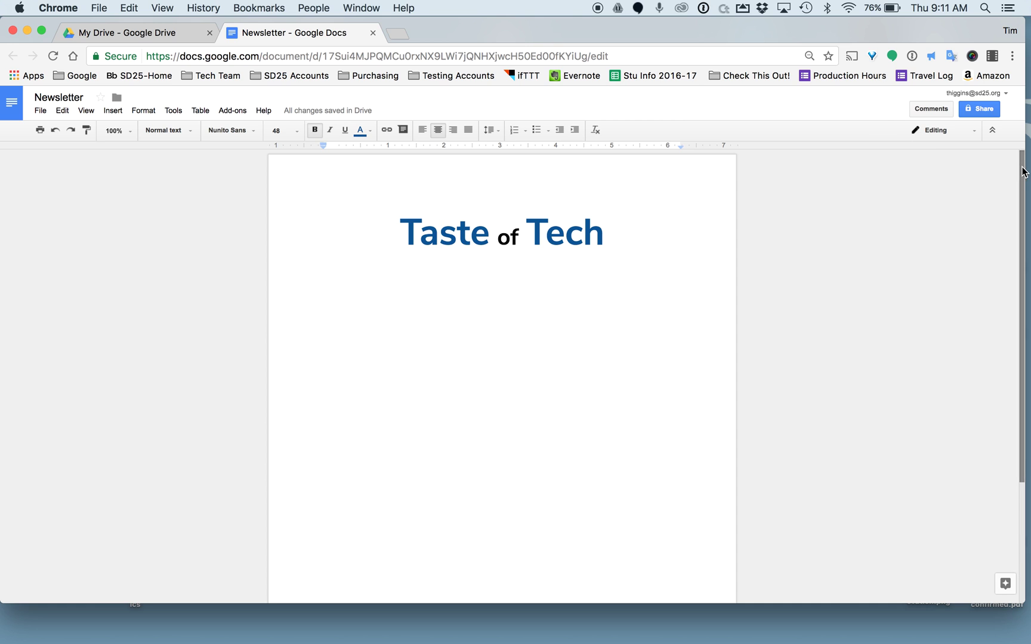
- Narrow the browser window to expose the desktop and insert TrainingGround2.png from it below the title
drag(1023, 170, 643, 205)
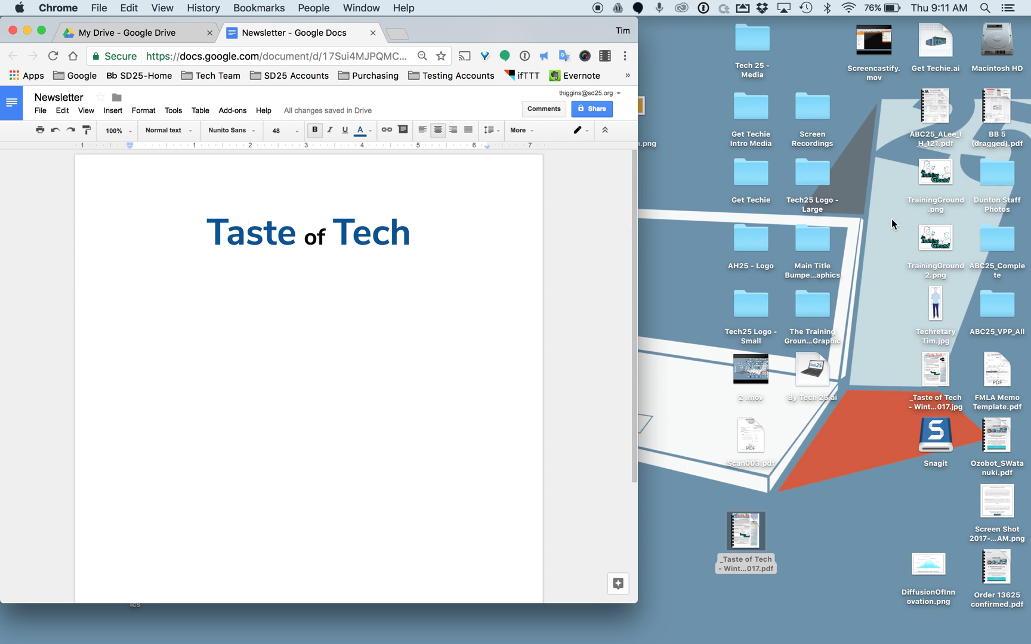
click(934, 240)
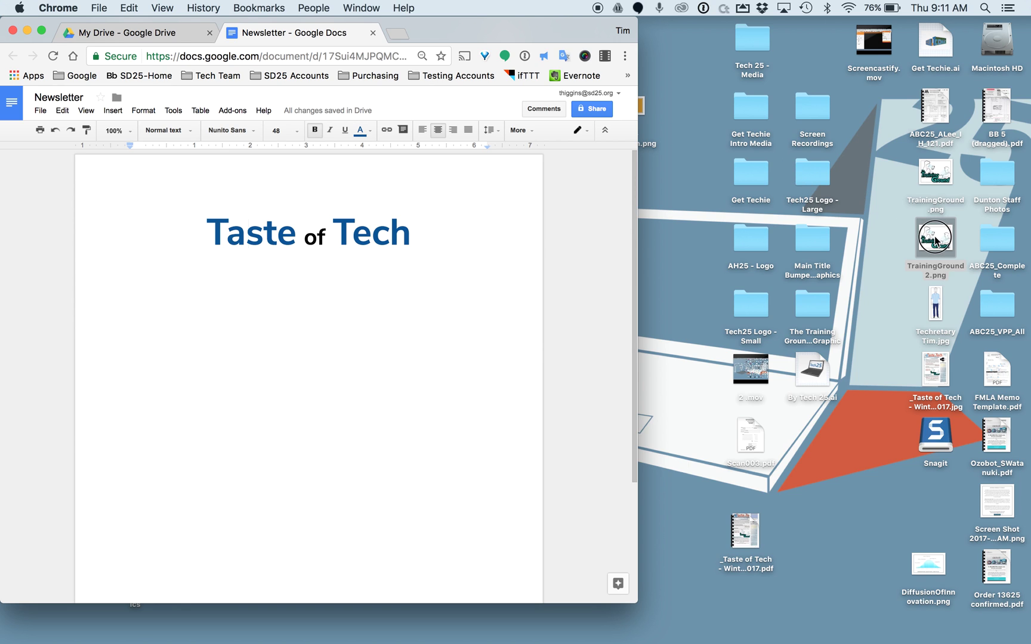
click(935, 241)
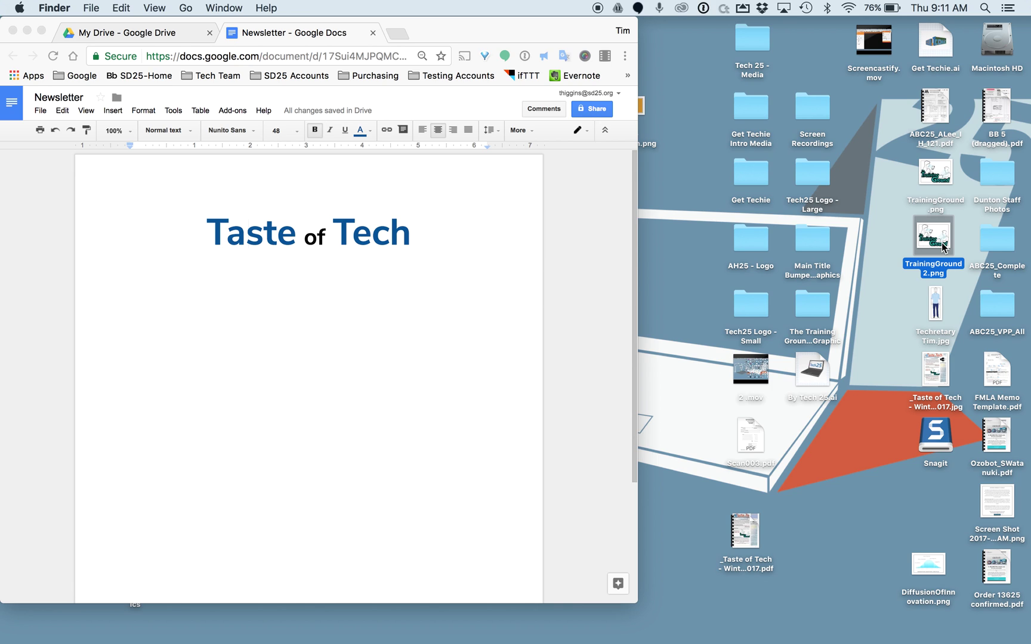
drag(934, 239, 412, 296)
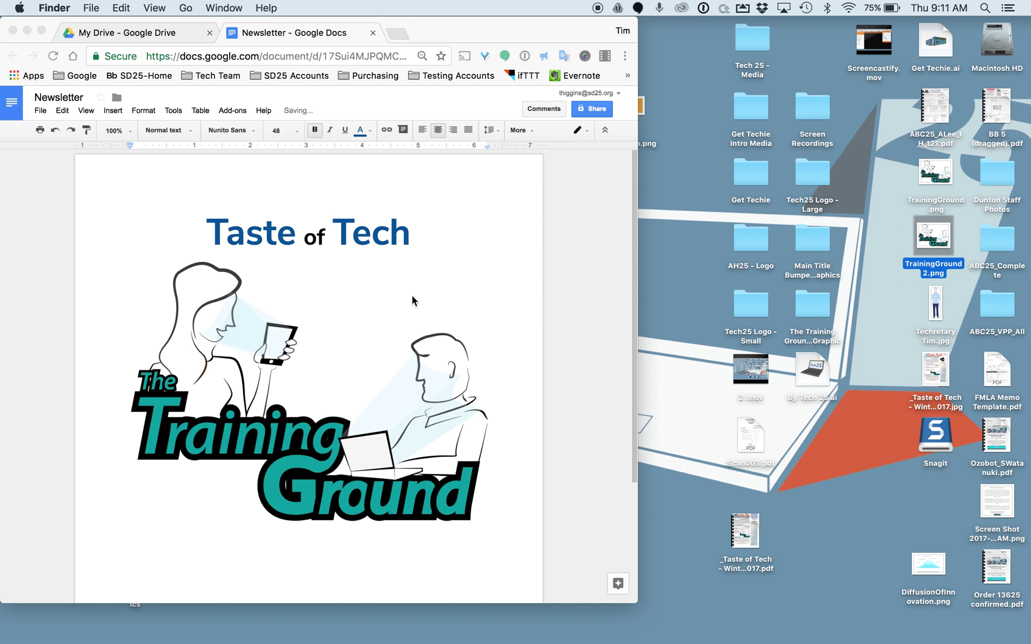
- Shrink the Training Ground image proportionally to less than half its size so it fits beside the title
click(185, 419)
click(222, 402)
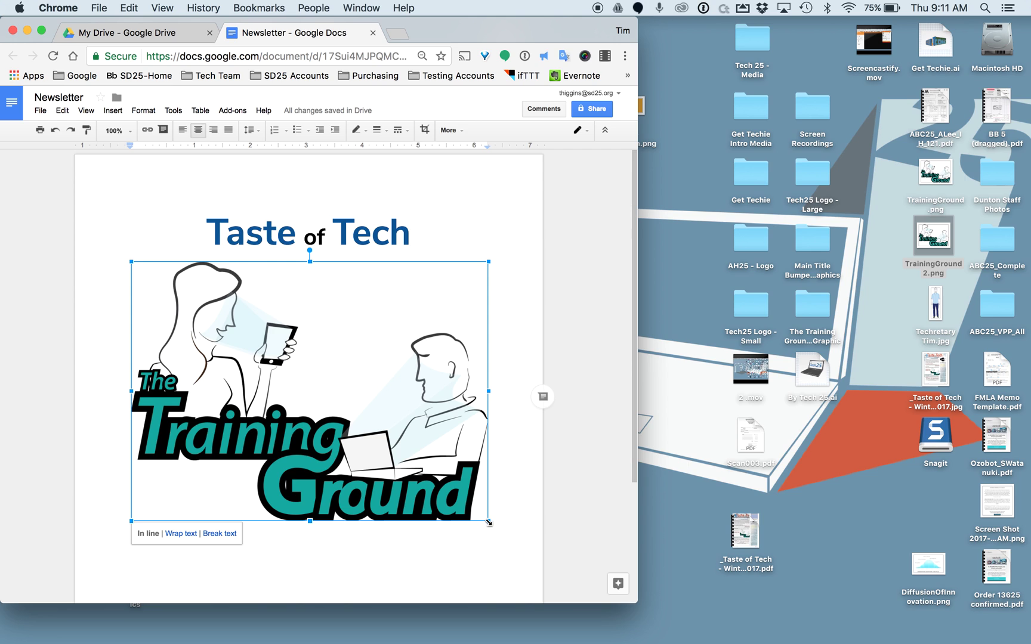
drag(489, 520, 275, 365)
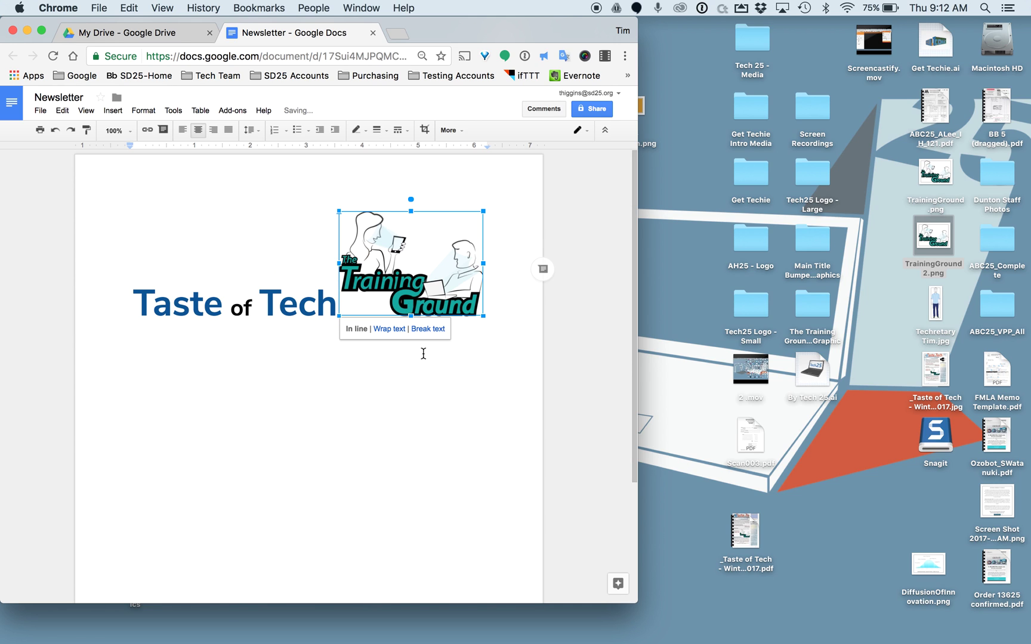
- Try to move the inline Training Ground image to a spot below the title
click(339, 229)
drag(338, 229, 397, 347)
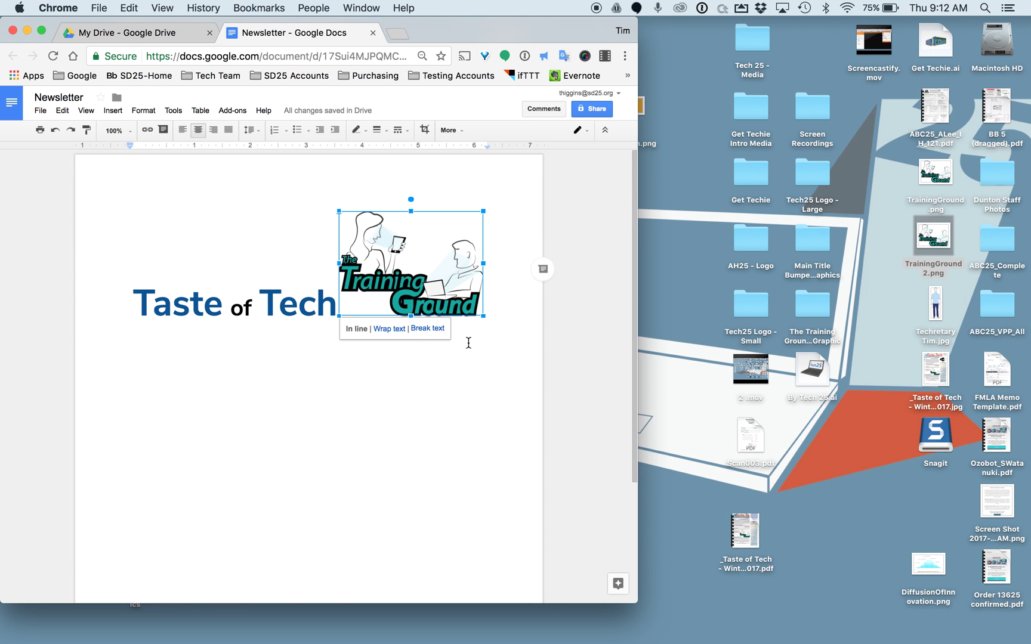
click(437, 506)
click(260, 392)
click(379, 266)
click(330, 386)
click(370, 227)
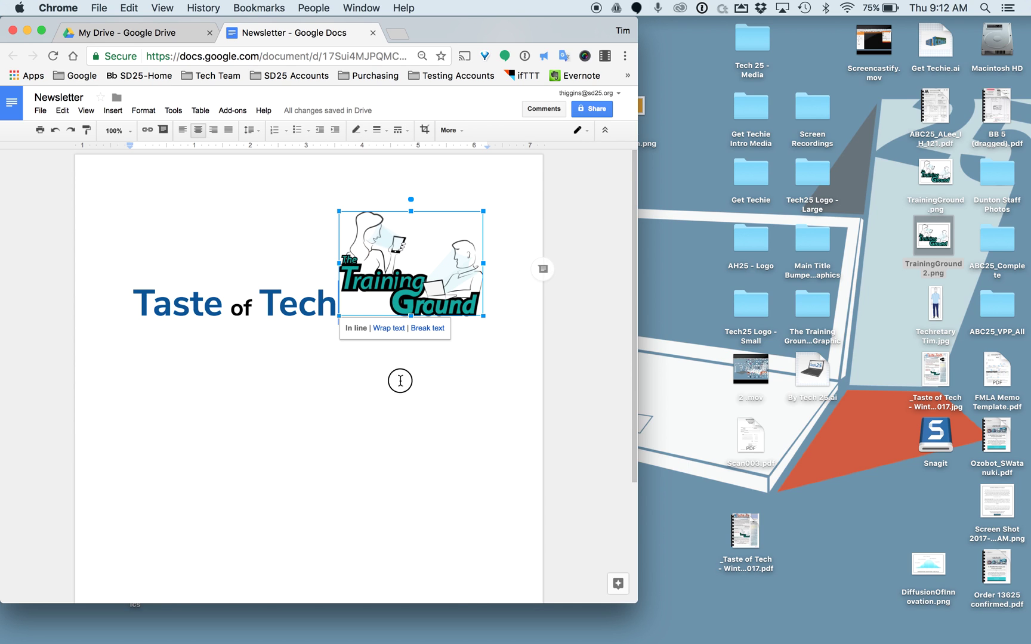
- Set the Training Ground image to break text and move it to the middle of the page below the title
click(389, 328)
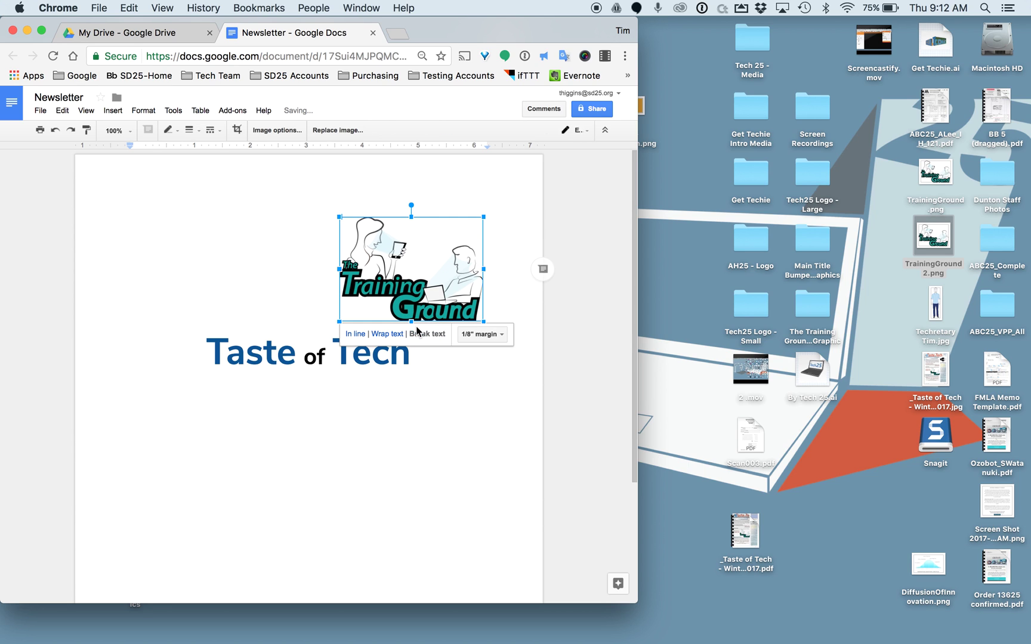
click(373, 214)
click(363, 266)
click(453, 492)
drag(396, 241, 304, 324)
drag(341, 438, 336, 345)
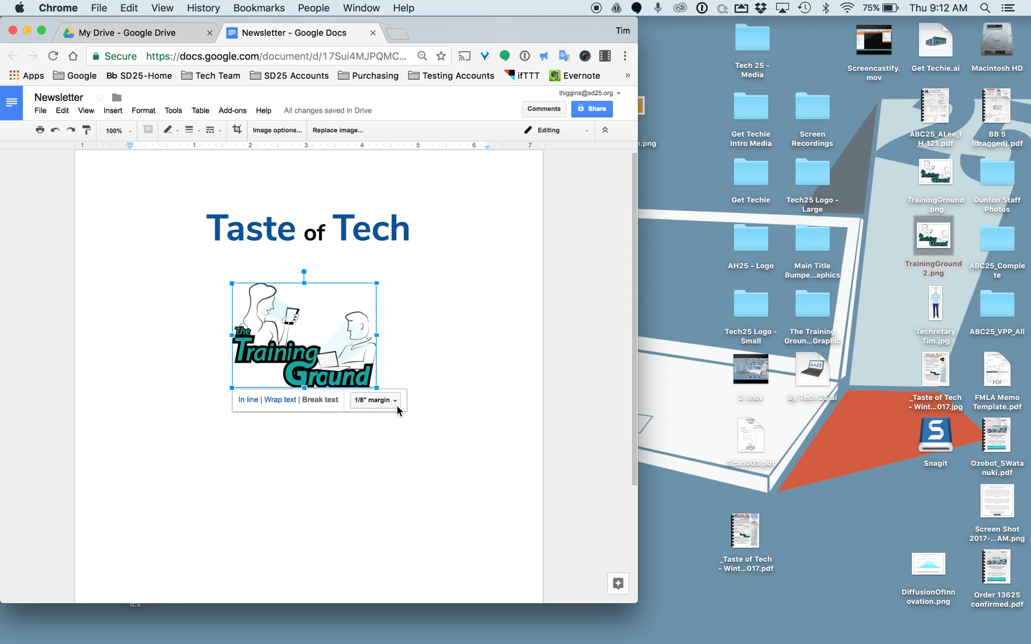
click(374, 399)
click(513, 367)
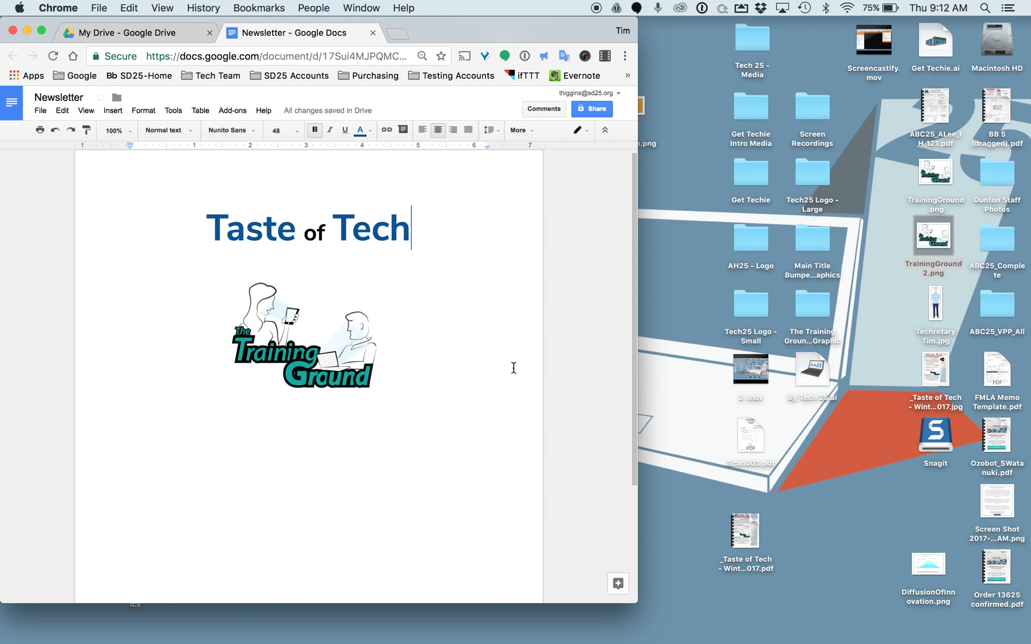
- Set the Training Ground image to wrap text and place it directly to the right of the title
click(261, 315)
drag(257, 289, 393, 186)
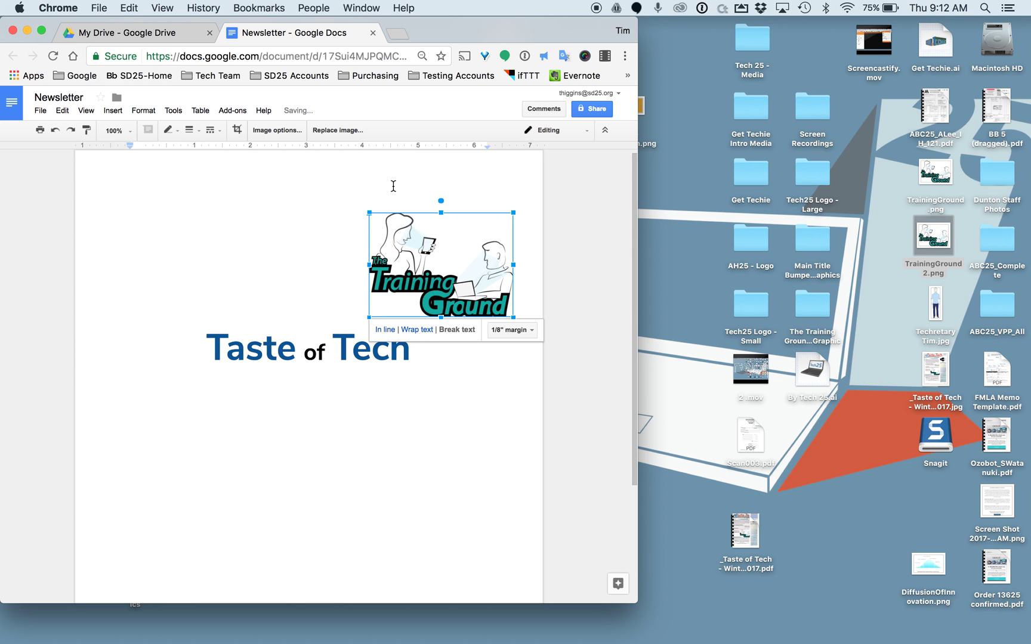
drag(413, 262, 421, 309)
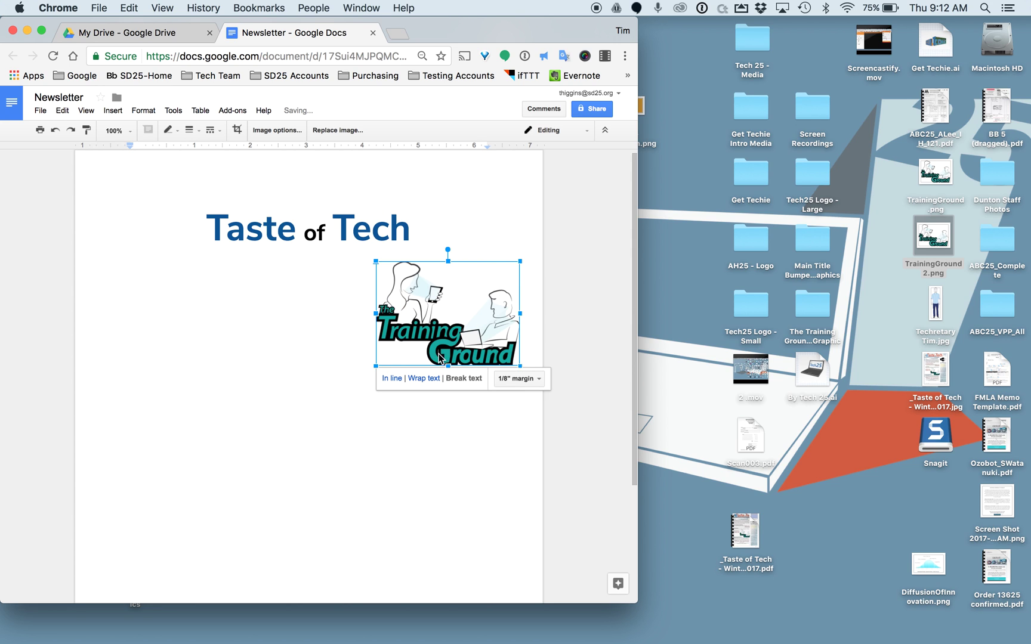
click(424, 379)
drag(403, 244, 377, 242)
click(272, 316)
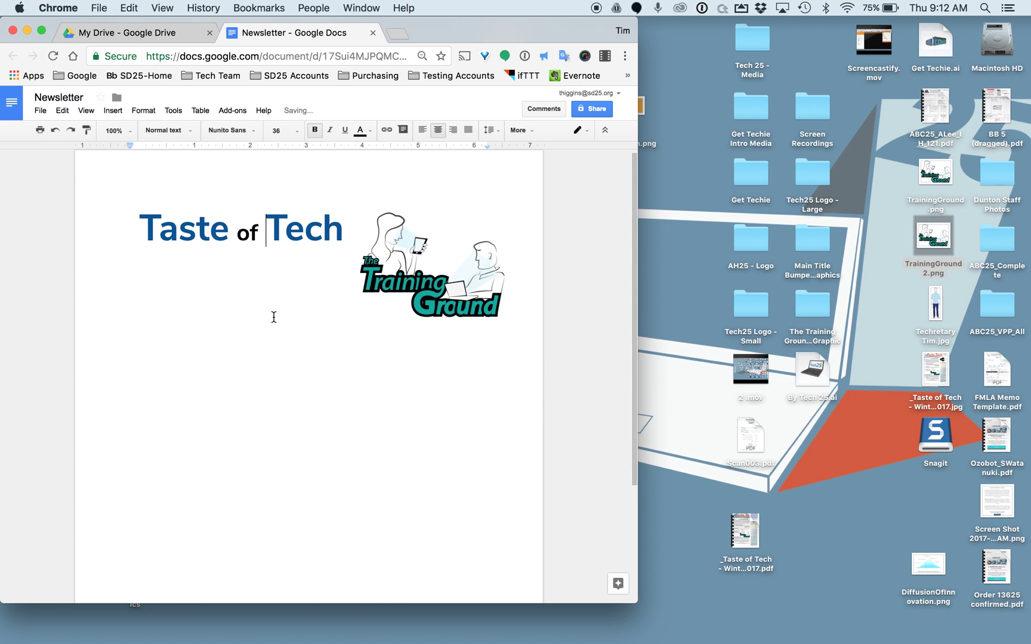
- Add the text "Sign Up" on a separate line below the title and image
click(203, 373)
click(346, 241)
key(Return)
key(Return)
text(Dign)
key(BackSpace)
key(BackSpace)
key(BackSpace)
key(BackSpace)
key(BackSpace)
text(S)
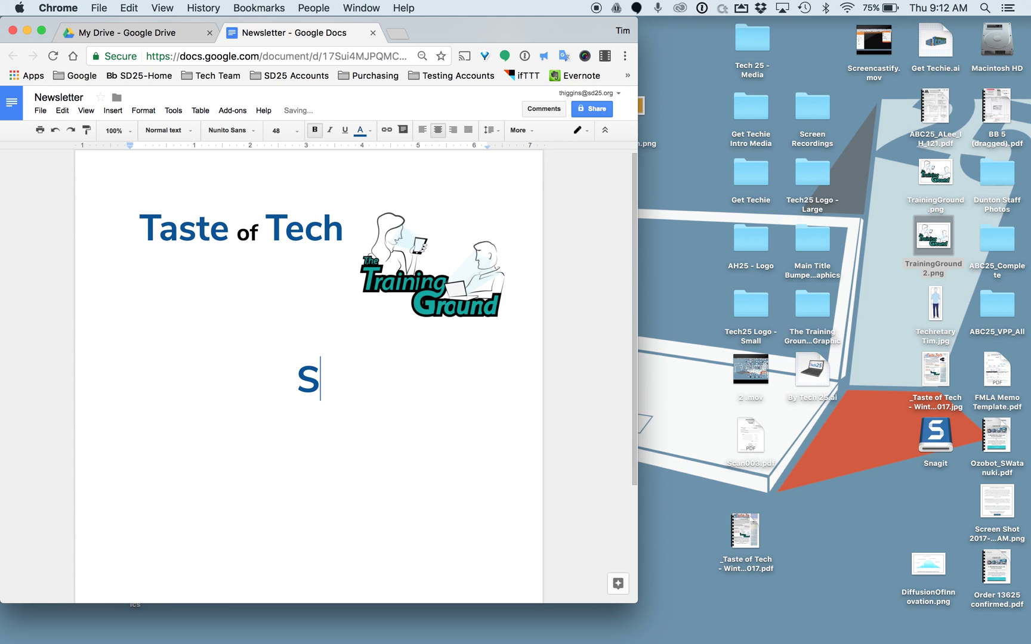
text(ign Up)
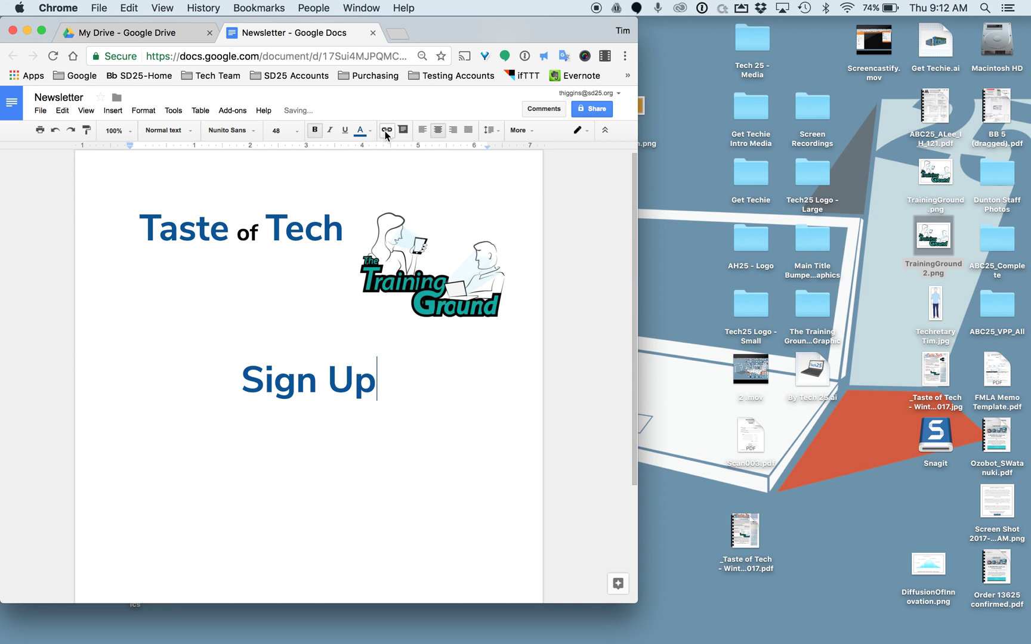
- Open Google Drive in a new browser tab and search it for "Training Ground"
click(397, 34)
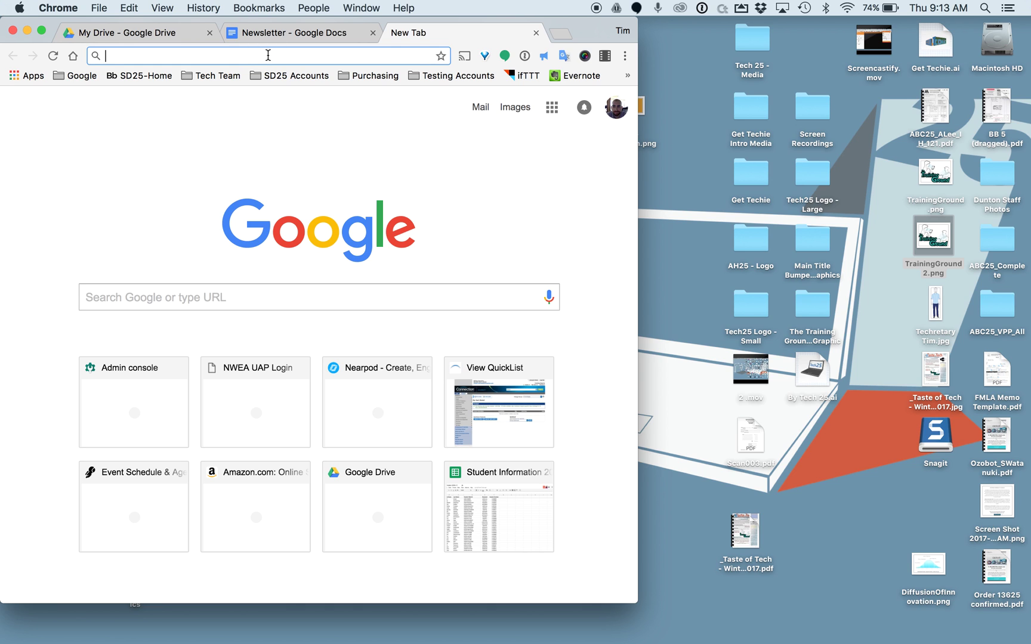
text(driv)
key(Down)
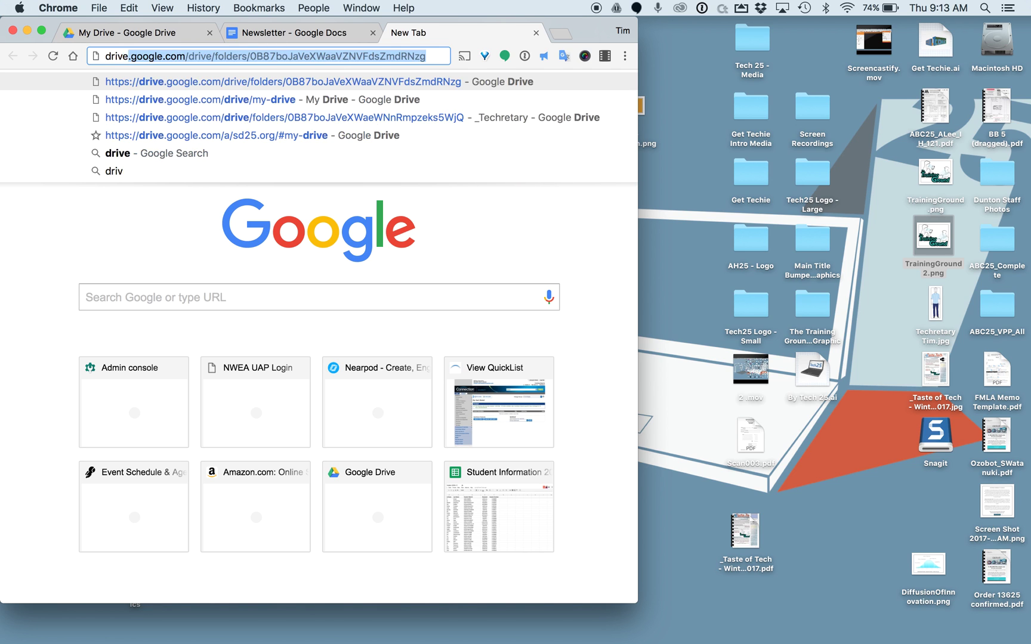
key(Return)
click(242, 109)
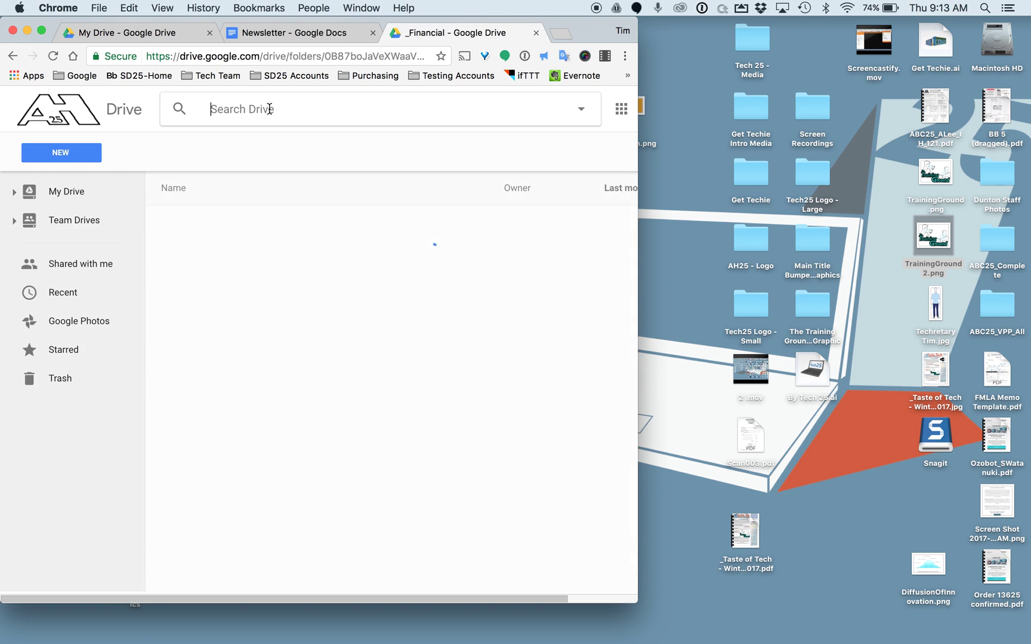
text(Traini)
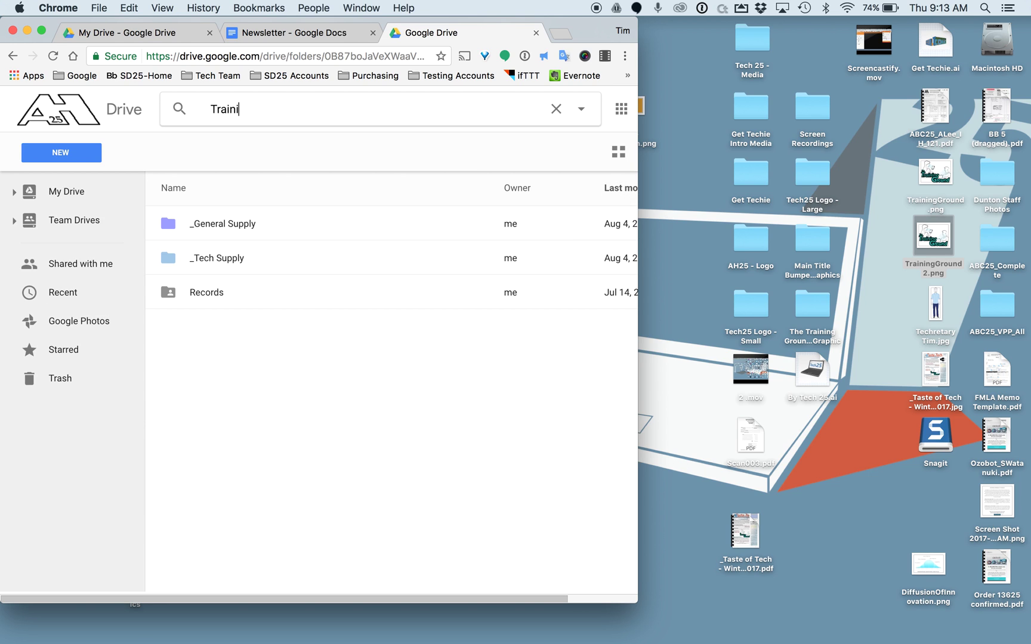
text(ng Ground)
key(Return)
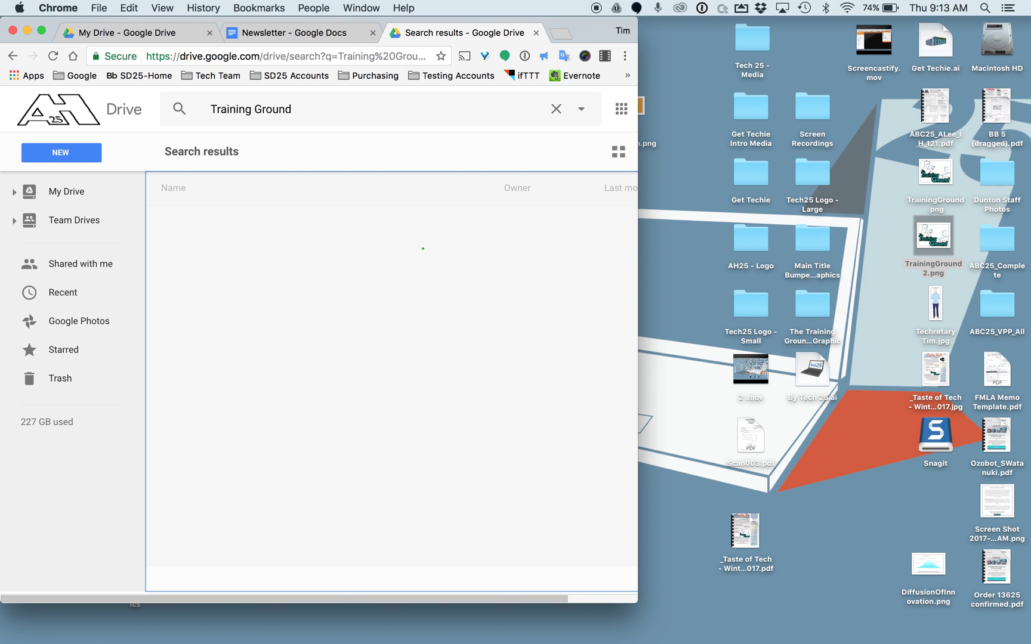
- Open the Training Grounds form from the search results and preview its live version
click(228, 257)
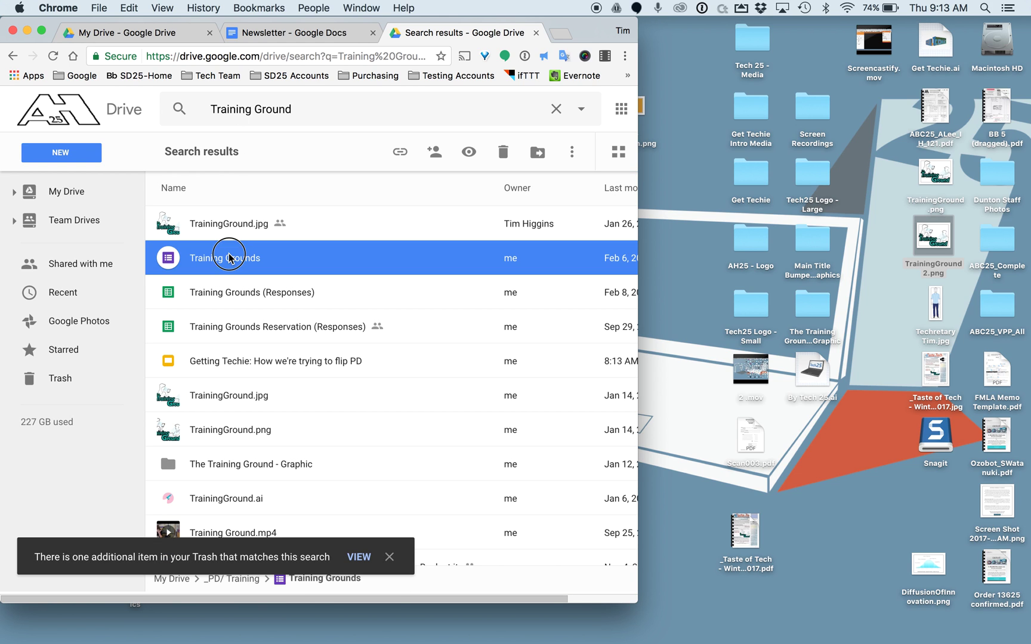
double_click(229, 257)
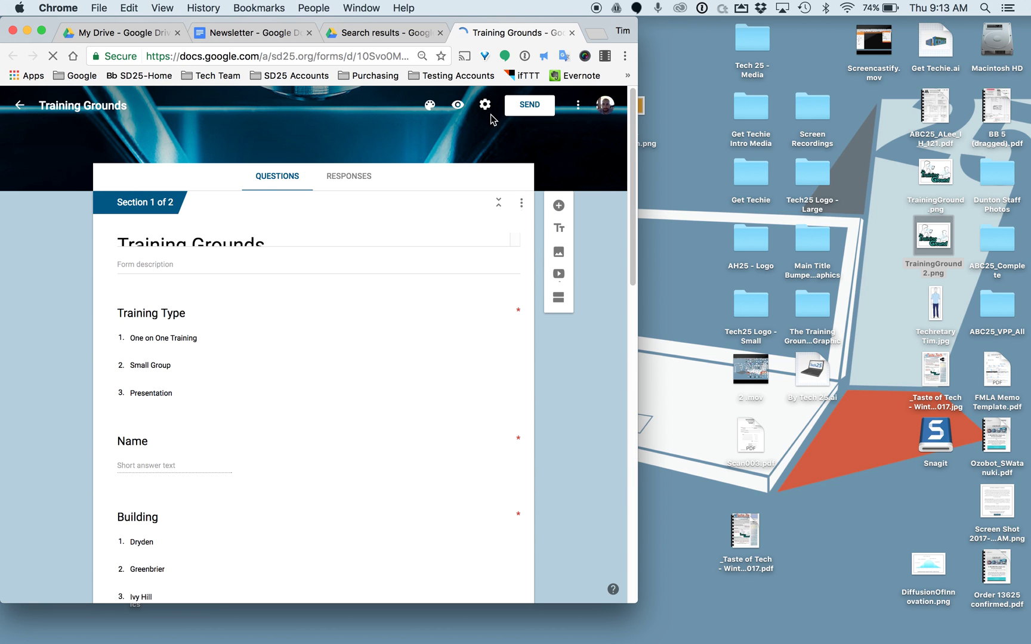
click(457, 105)
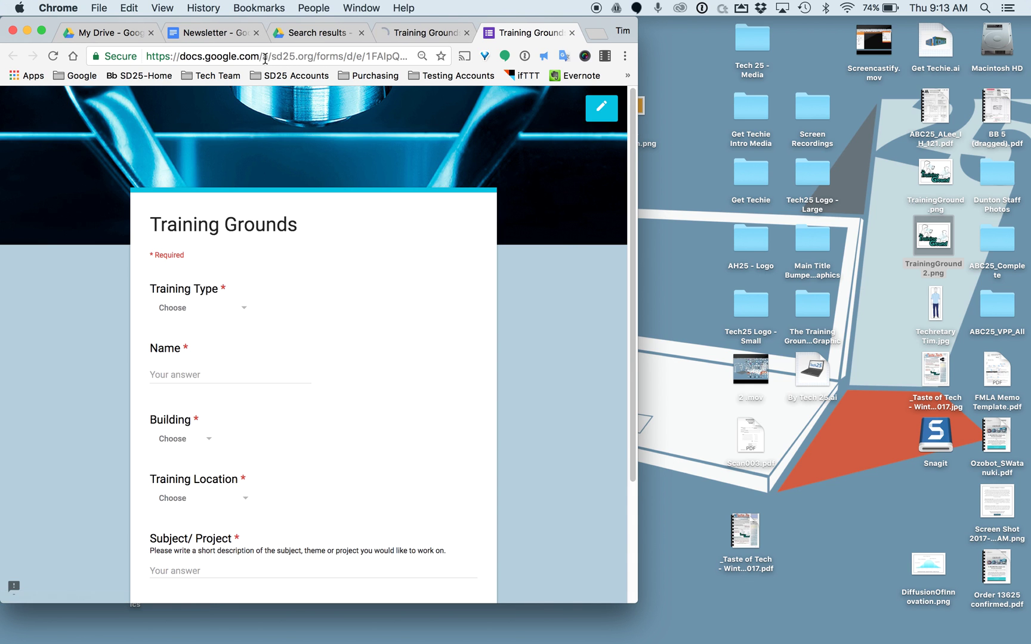
- Copy the full web address of the live Training Grounds form
click(261, 58)
double_click(281, 58)
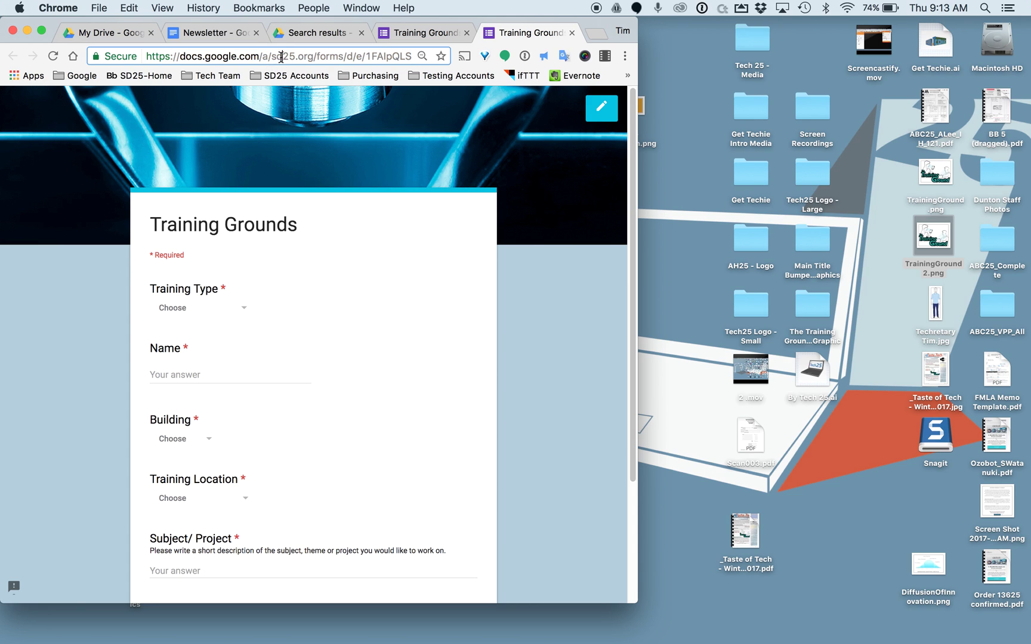
triple_click(256, 57)
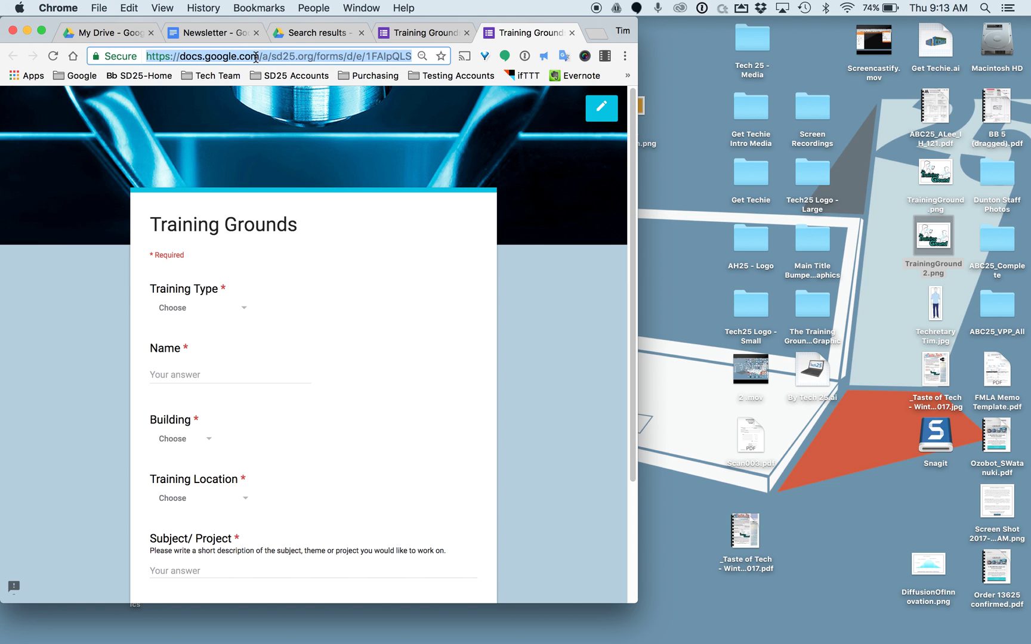
click(98, 8)
mouse_move(129, 8)
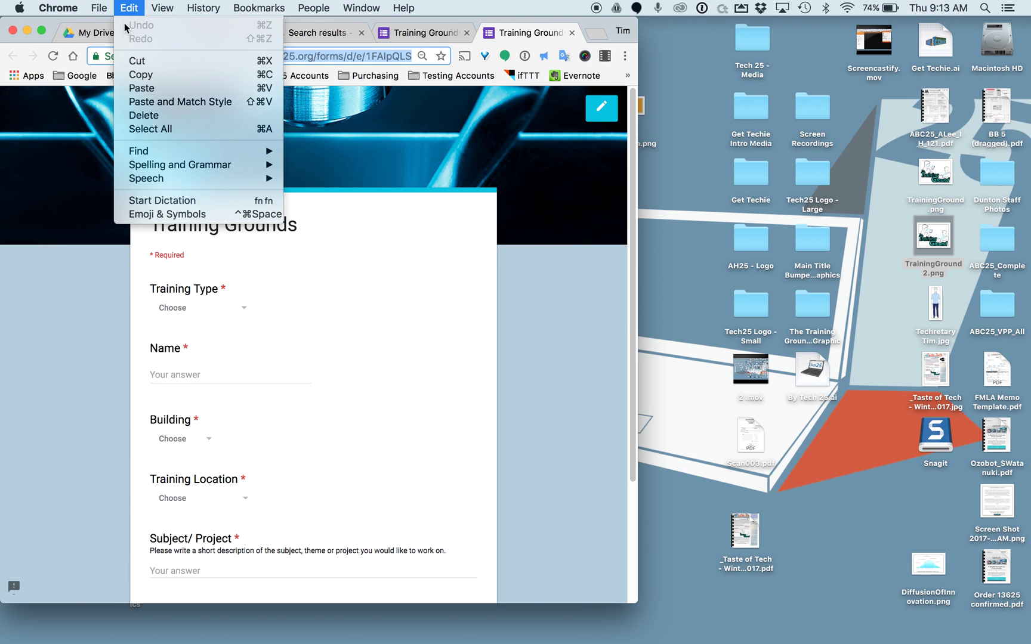
click(137, 75)
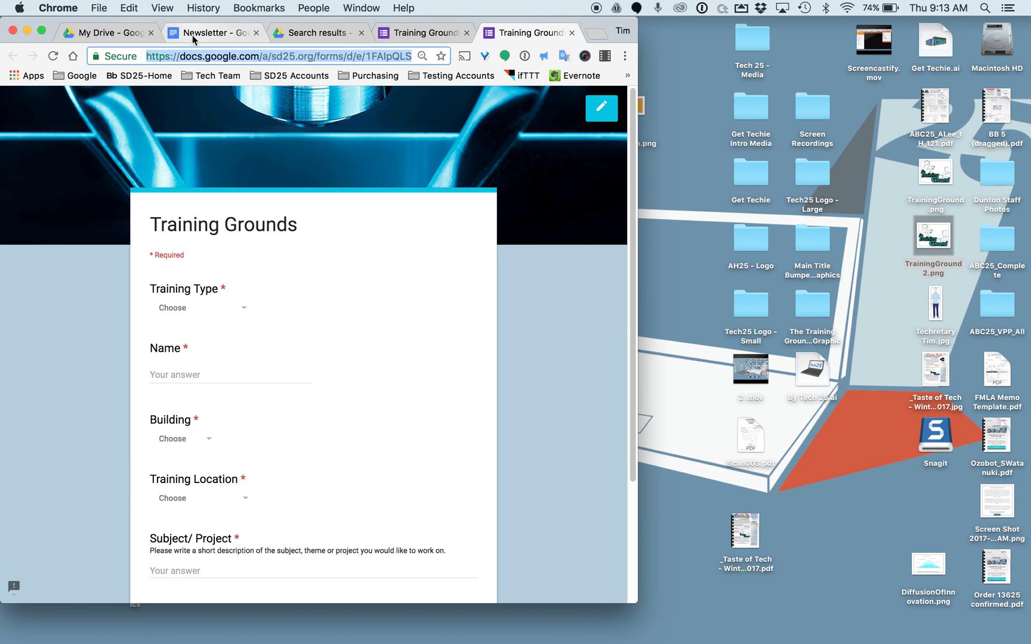
- Link the "Sign Up" text in the Newsletter document to the copied Training Grounds form address
click(208, 37)
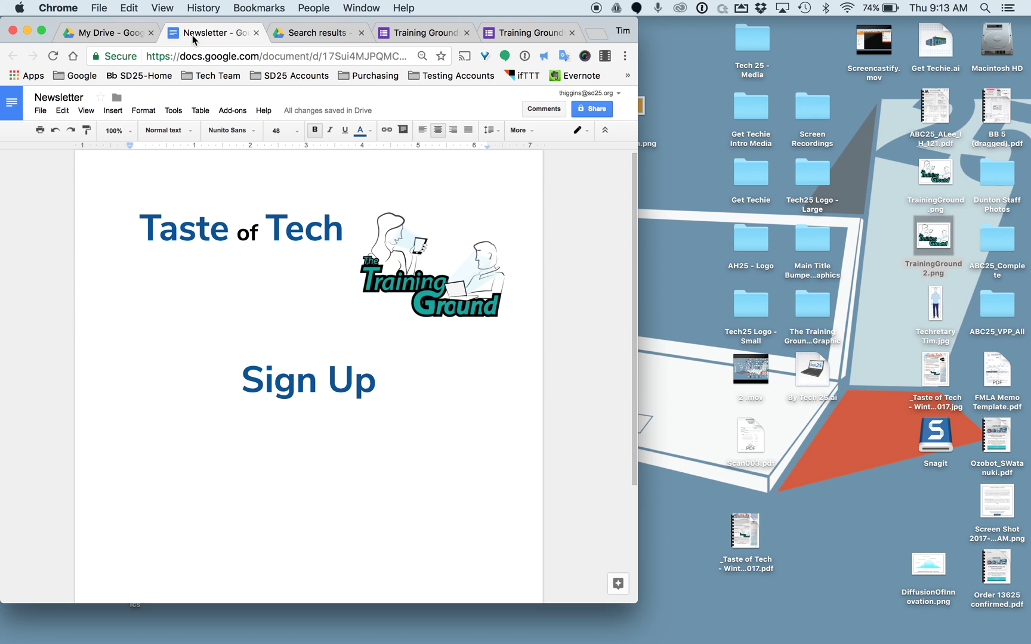
drag(381, 379, 207, 380)
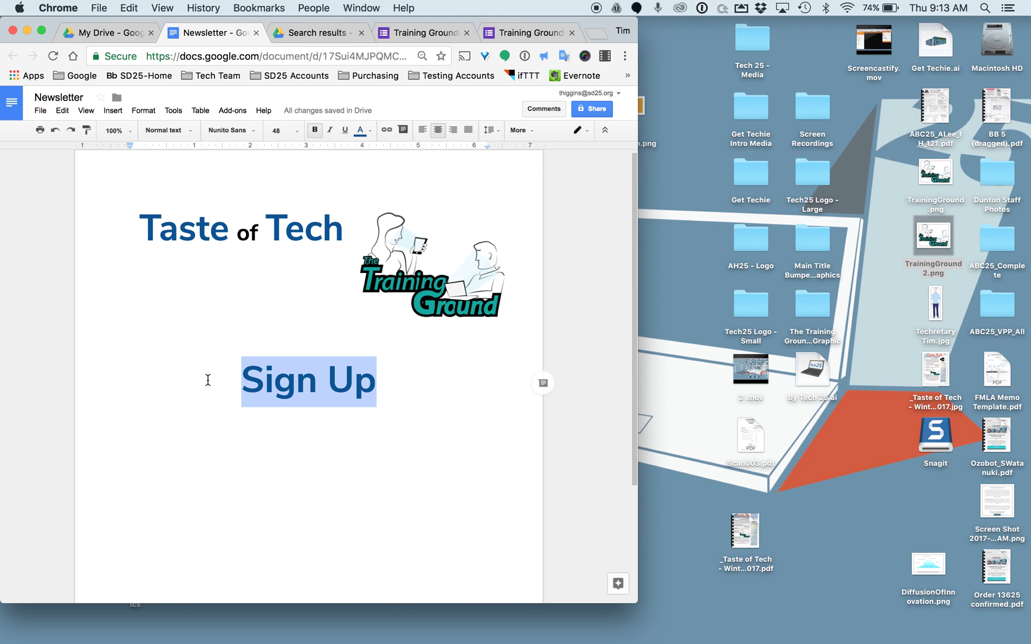
click(387, 130)
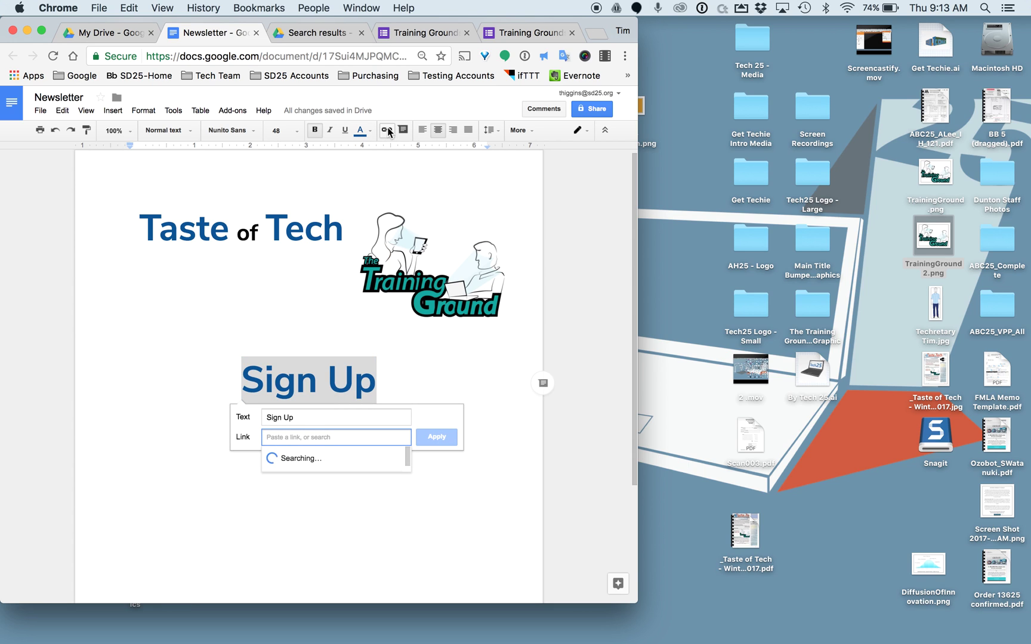
key(super+v)
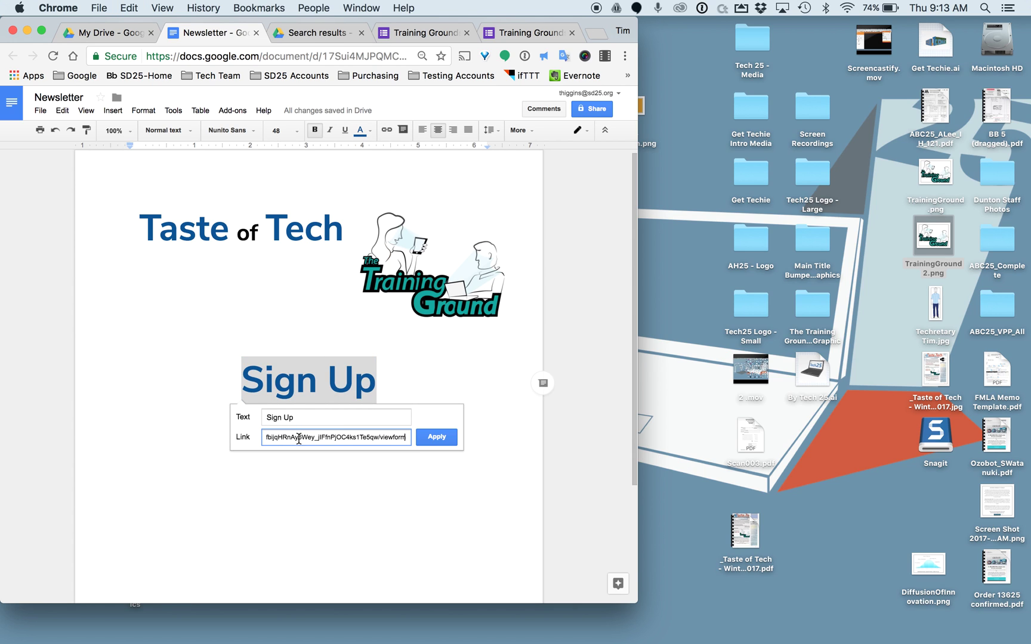
click(436, 435)
click(410, 475)
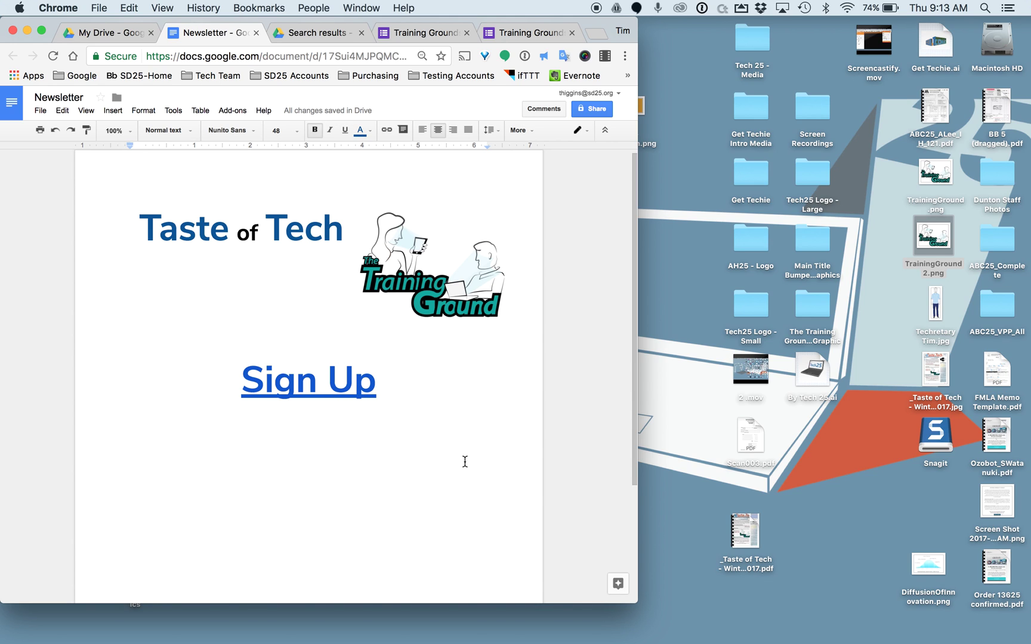
- Widen the browser window to show the full formatting toolbar and check the address linked to the "Sign Up" text
drag(636, 602, 740, 608)
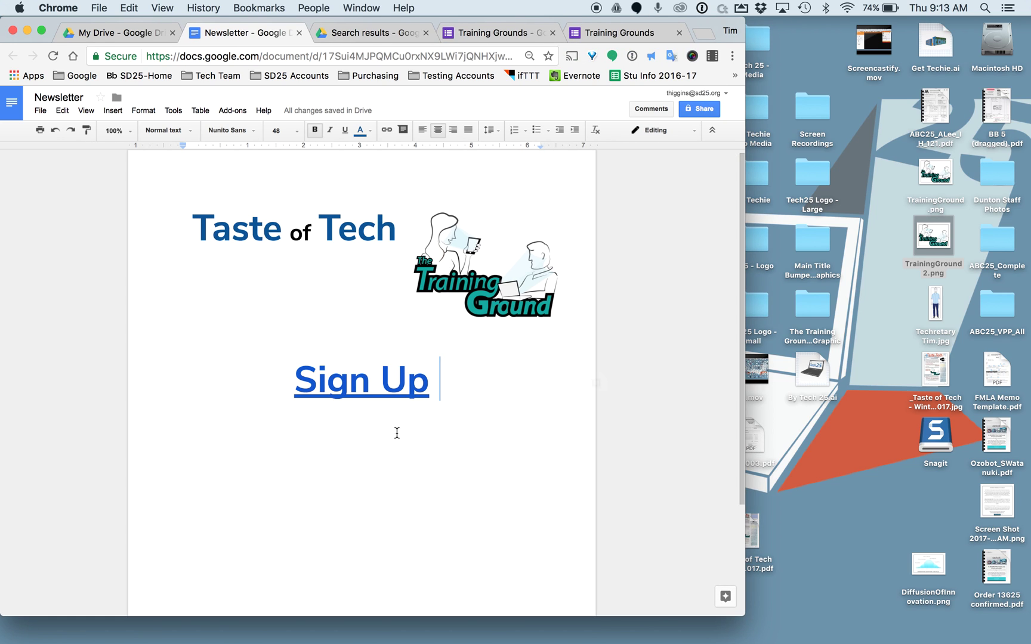
click(362, 378)
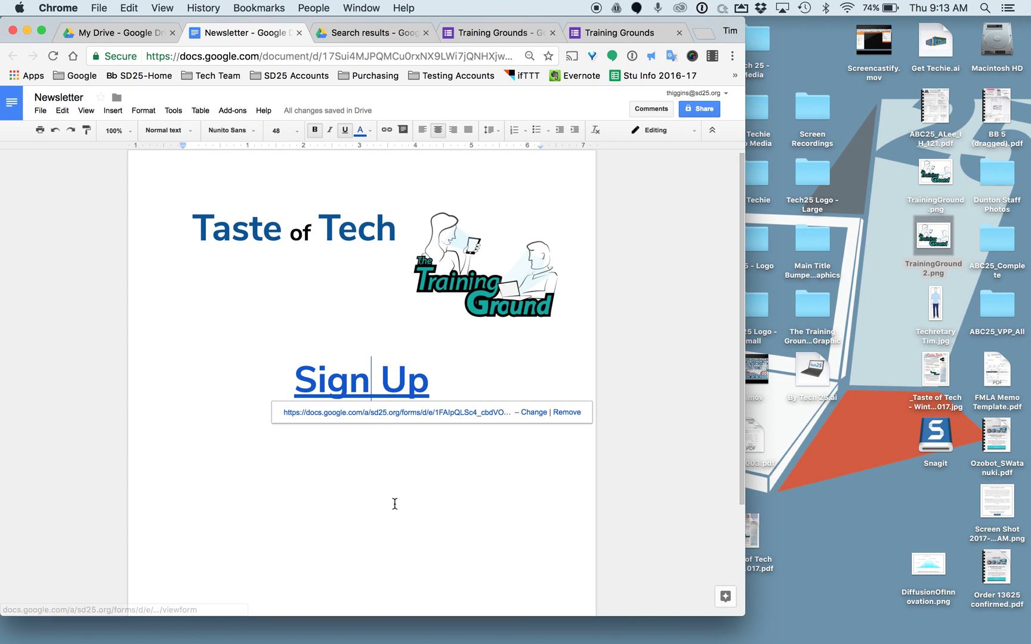
click(398, 460)
- View the line spacing options for the blank line between the "Taste of Tech" title and the "Sign Up" link
key(Left)
key(Left)
key(Left)
key(Left)
key(Left)
key(Left)
click(176, 308)
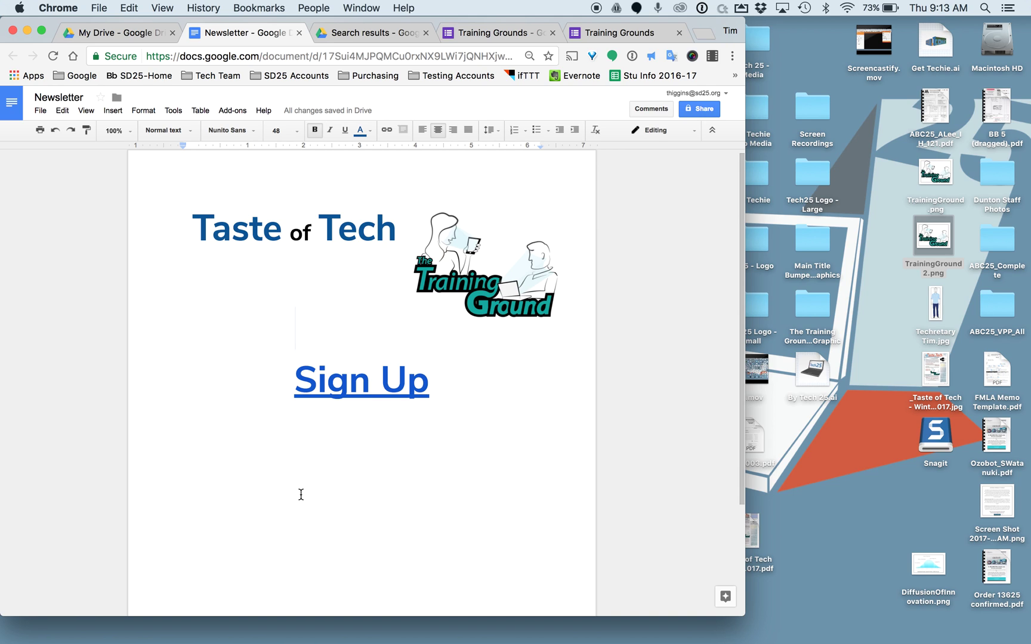
click(494, 131)
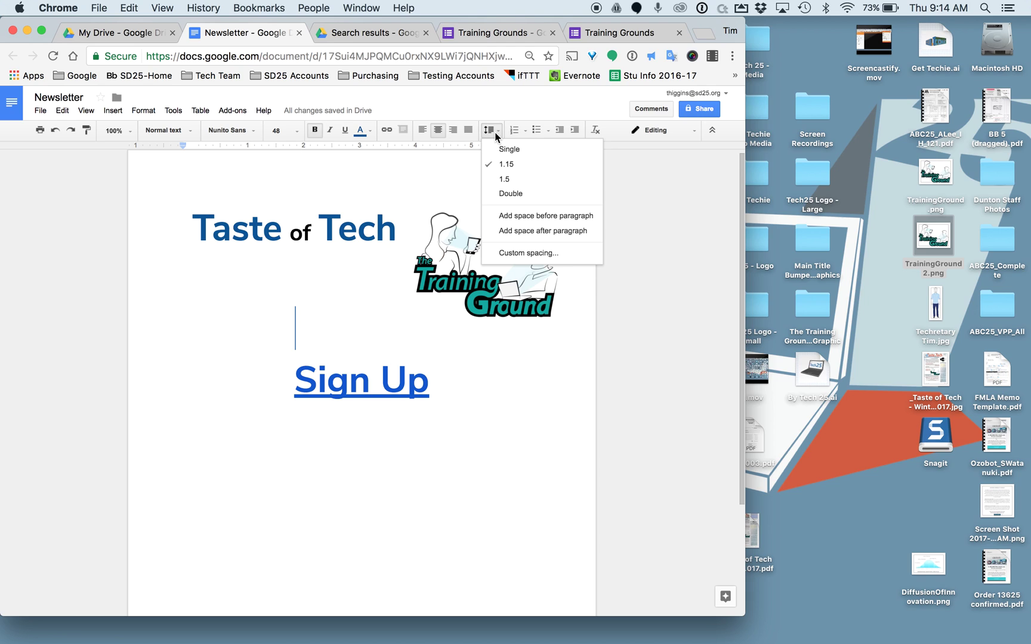
click(464, 164)
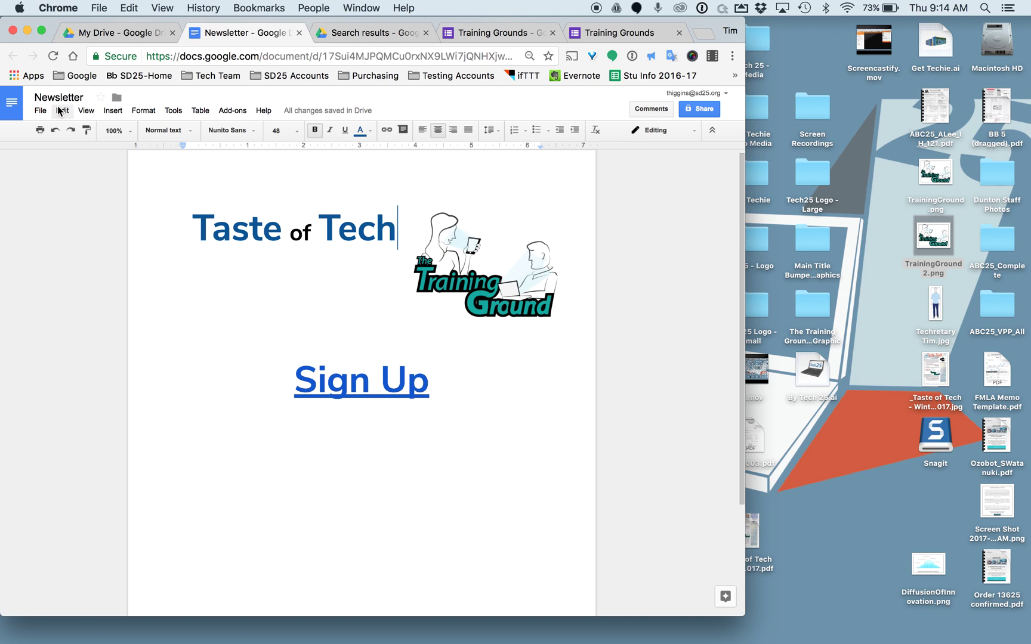
- Download the Newsletter document as a PDF Document (.pdf)
click(171, 245)
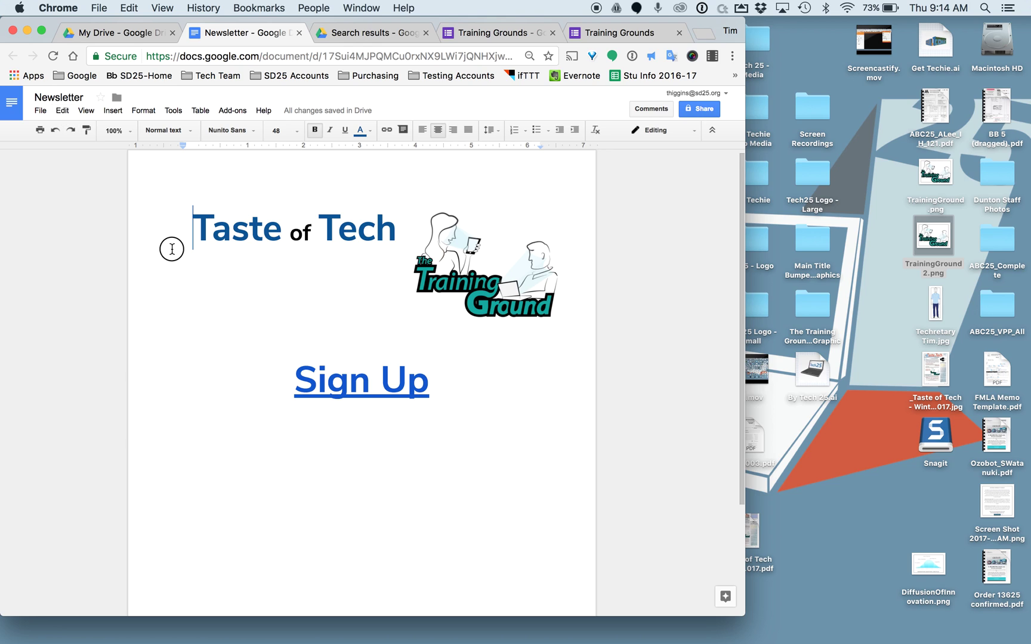
click(40, 113)
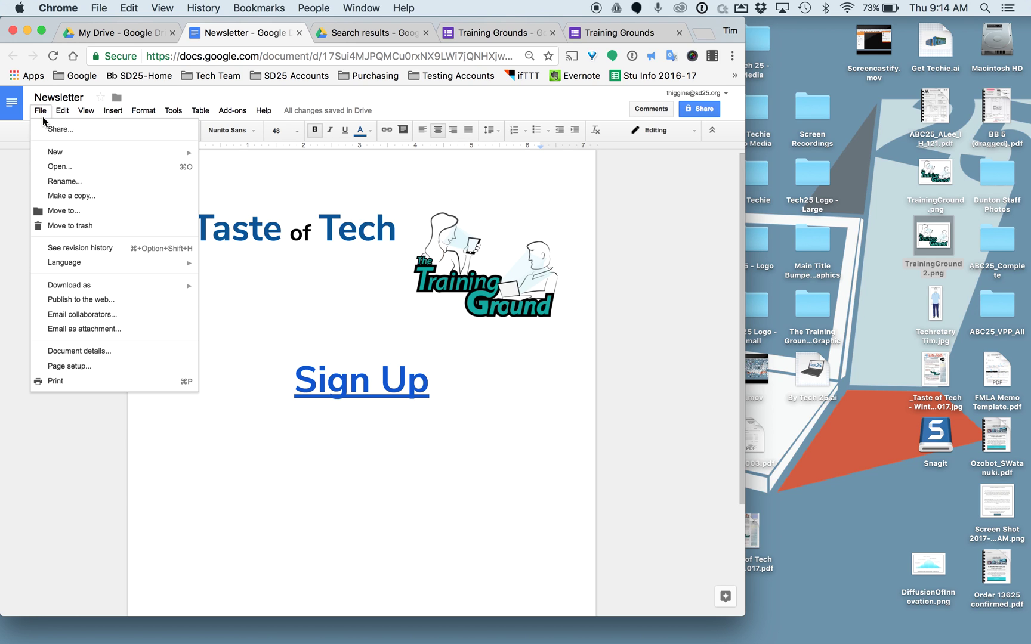
mouse_move(58, 284)
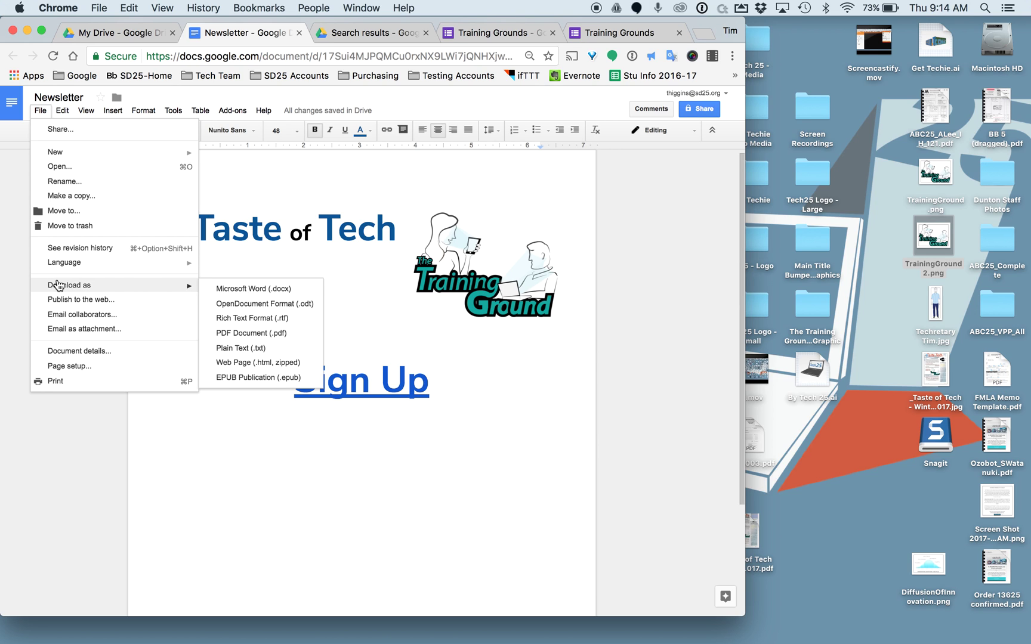
click(241, 333)
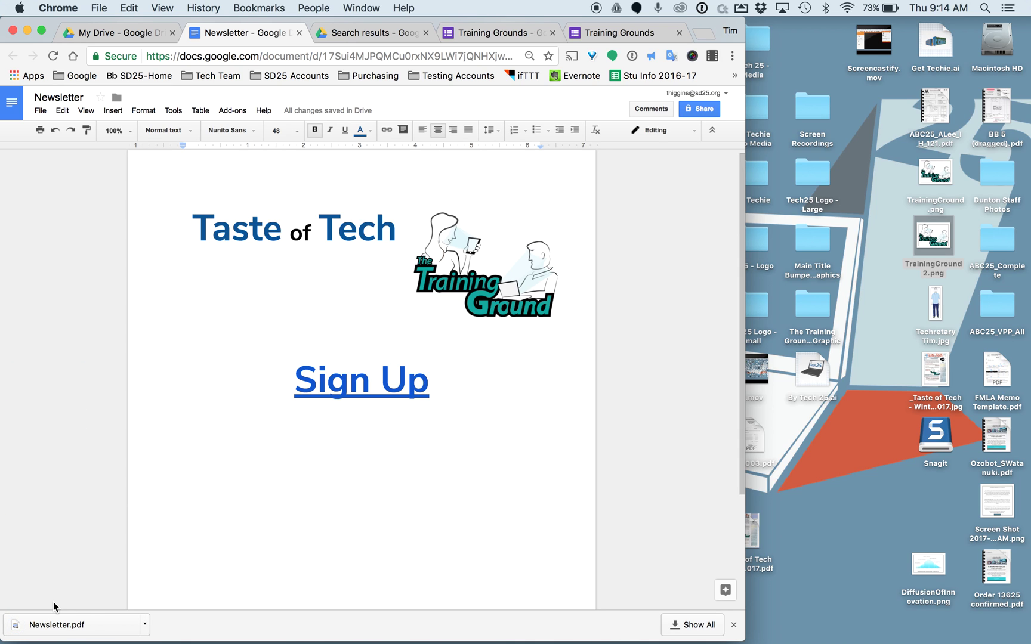
- Open the downloaded Newsletter.pdf and test its "Sign Up" link, closing the resulting form tab to return to the Newsletter document
click(46, 623)
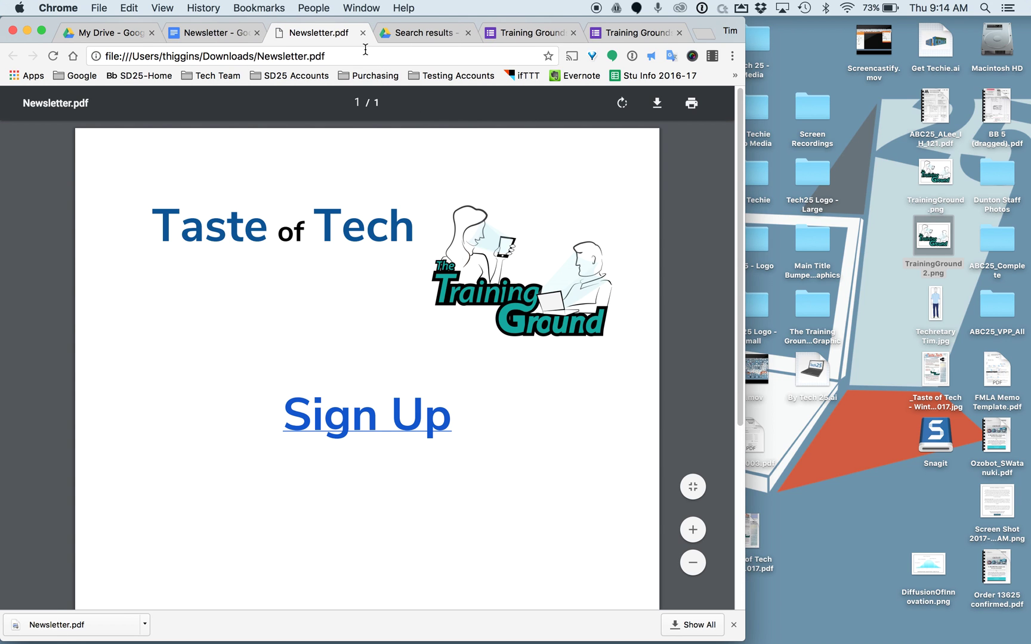
scroll(458, 274, down, 5)
scroll(458, 274, up, 5)
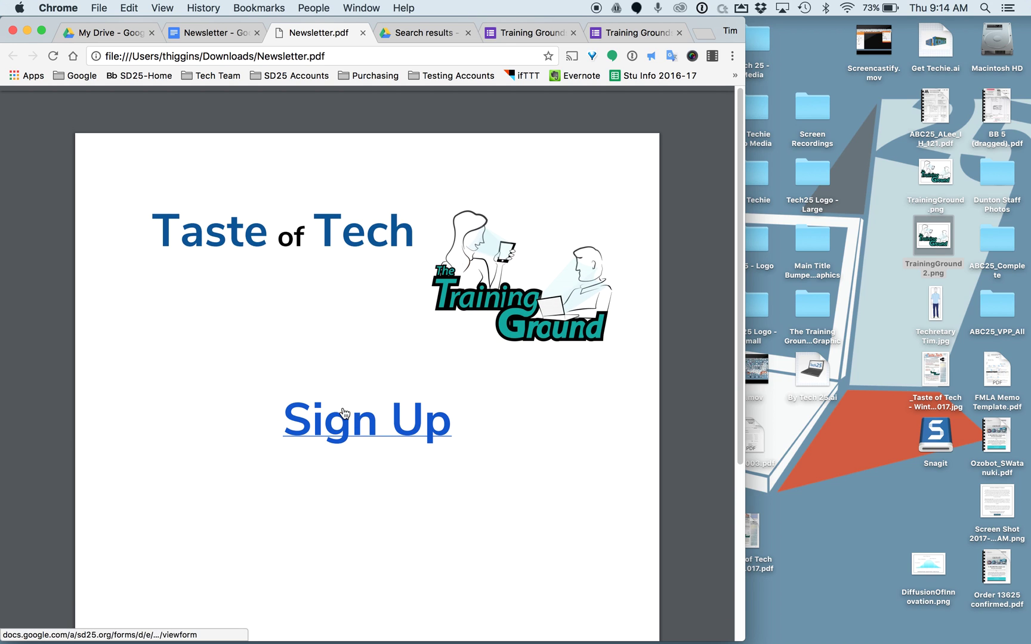
click(346, 426)
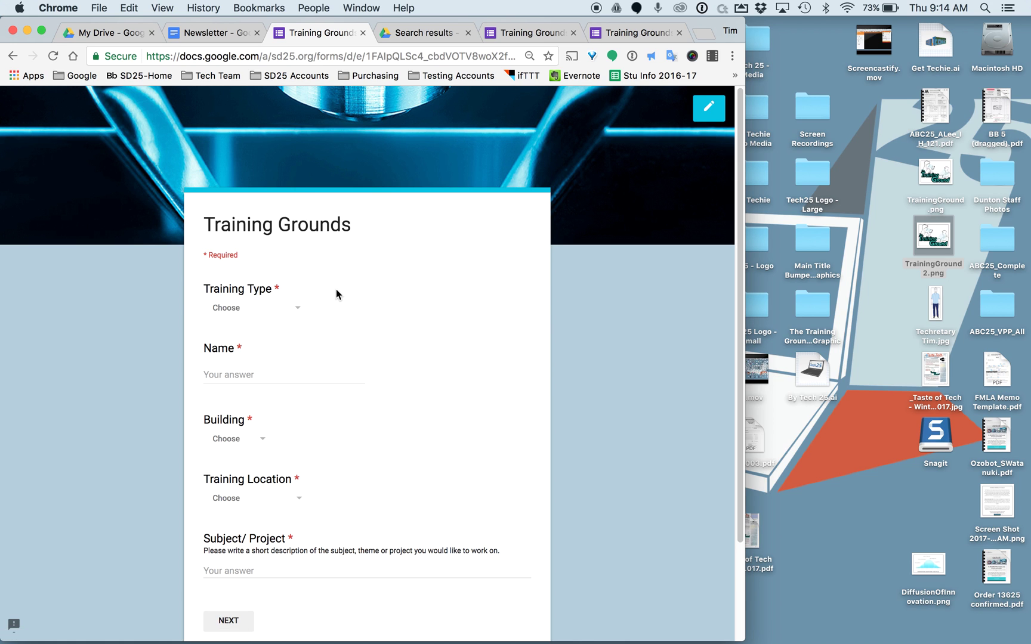
click(364, 35)
click(639, 236)
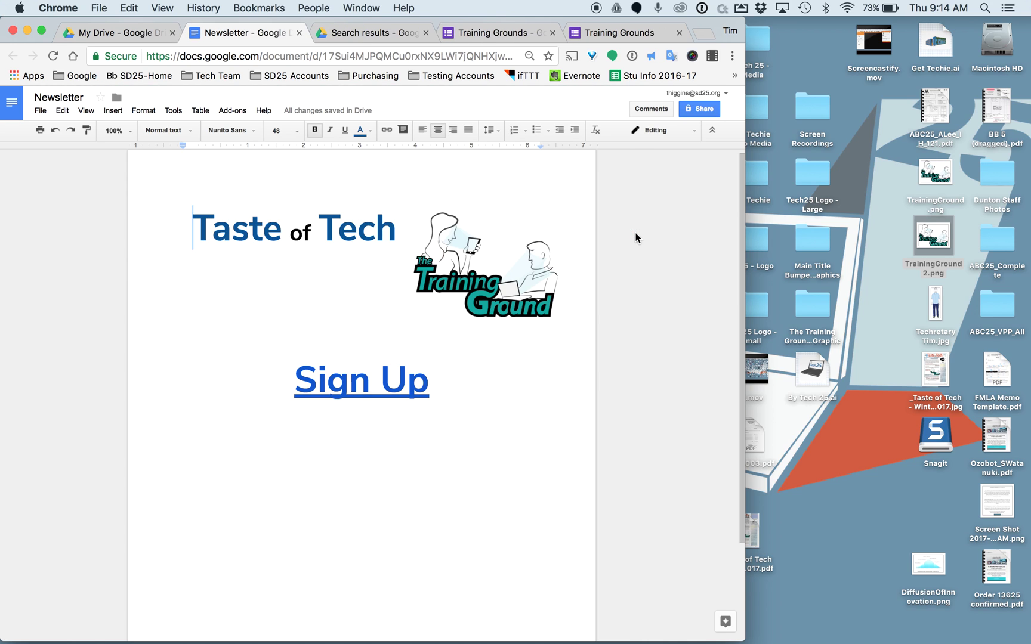